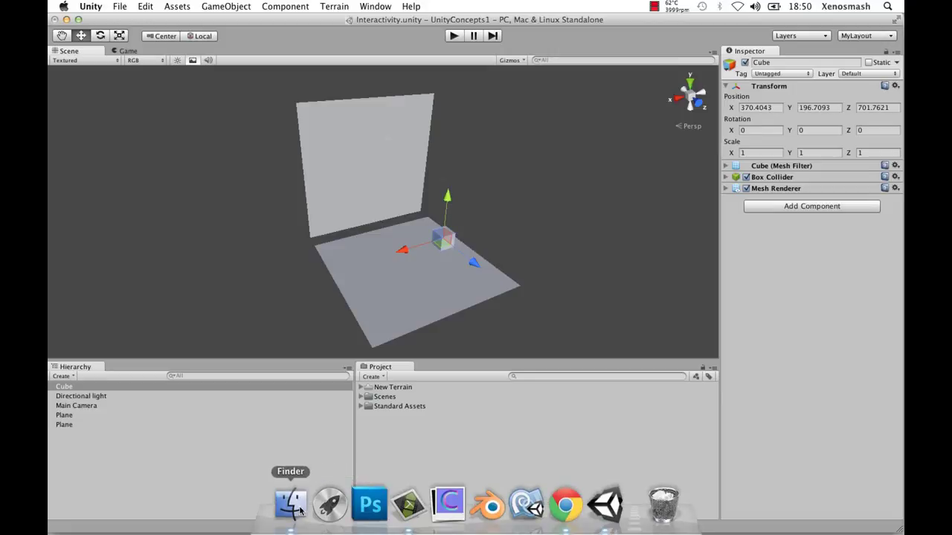
# Import the textures BrickOldRounded0061_5_S, BrickOldRounded0061_5_S_NRM and bulletHole from the Textures folder in Finder into the Unity project.
pyautogui.click(301, 511)
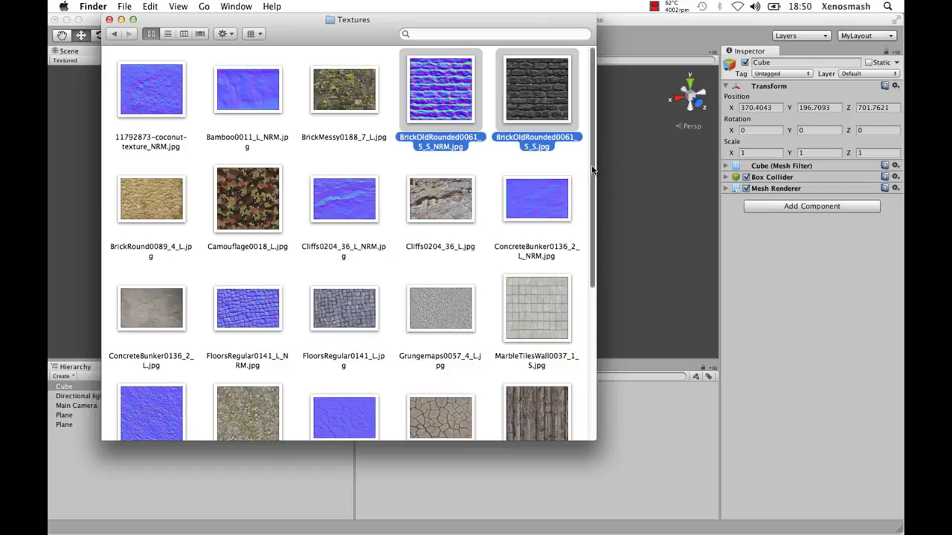
pyautogui.moveTo(593, 168); pyautogui.dragTo(588, 363)
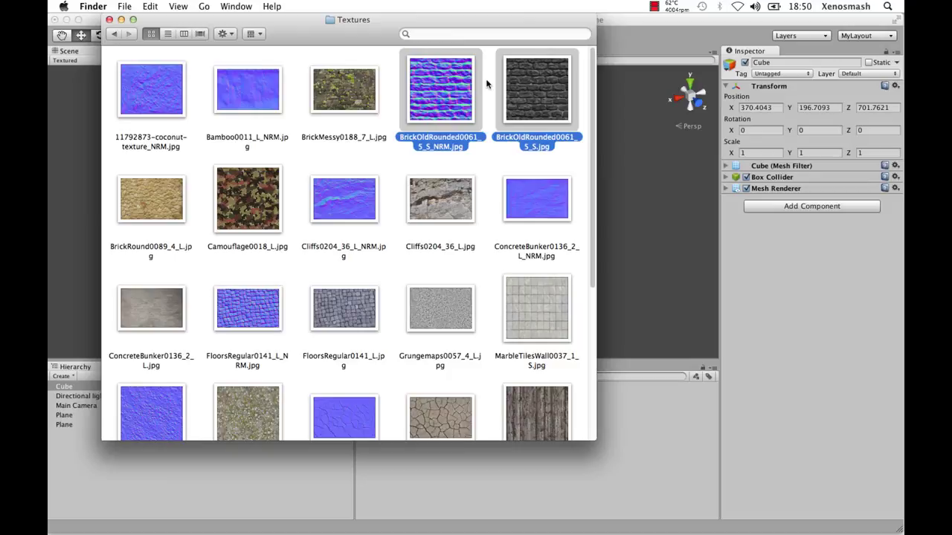
pyautogui.scroll(-5, 468, 212)
pyautogui.scroll(5, 474, 218)
pyautogui.moveTo(529, 100); pyautogui.dragTo(665, 435)
pyautogui.click(594, 509)
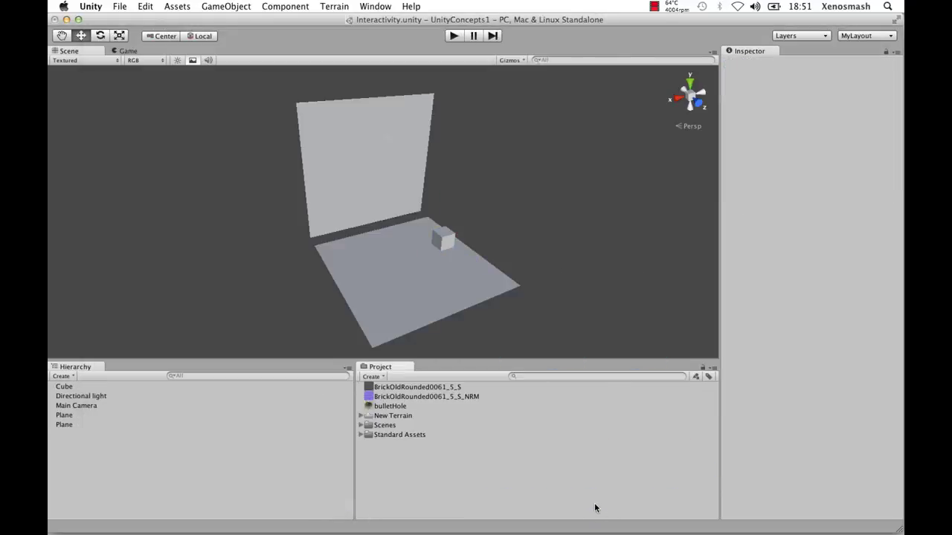
# Examine the texture type and wrap mode options in the import settings of the BrickOldRounded0061_5_S texture.
pyautogui.click(429, 388)
pyautogui.moveTo(719, 235); pyautogui.dragTo(537, 235)
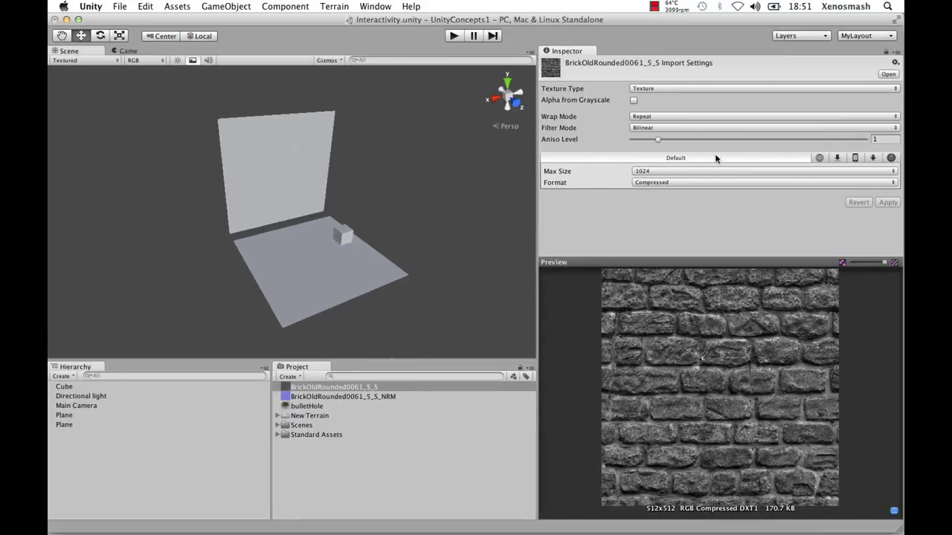
pyautogui.click(667, 89)
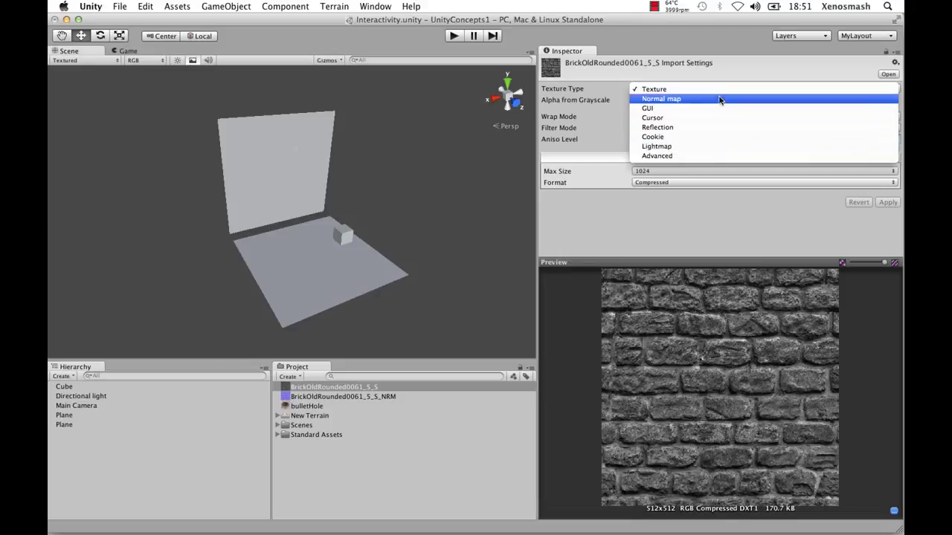
pyautogui.click(686, 75)
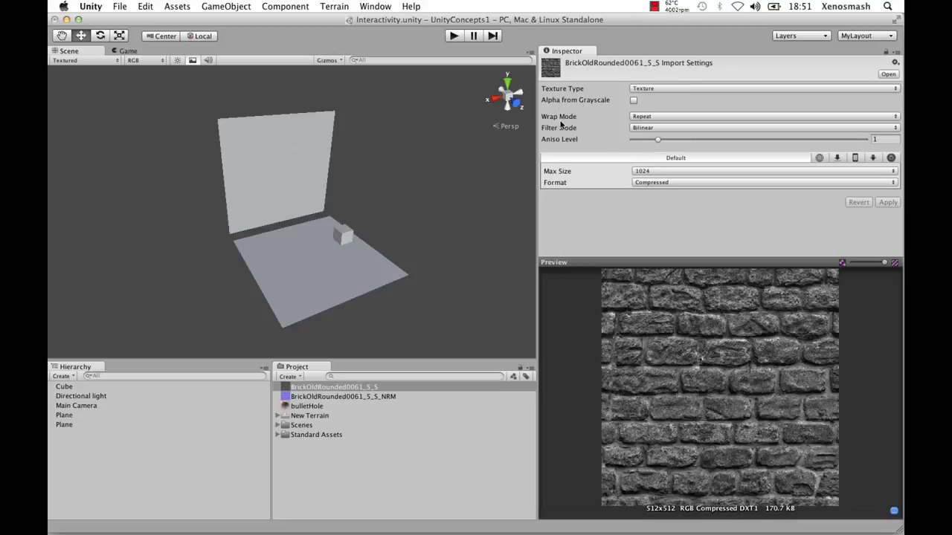
pyautogui.click(655, 117)
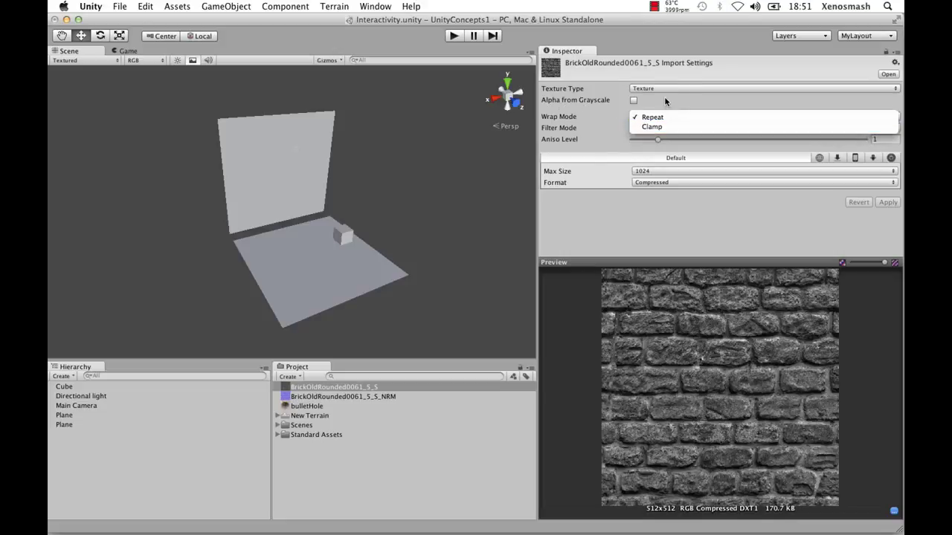
pyautogui.click(666, 102)
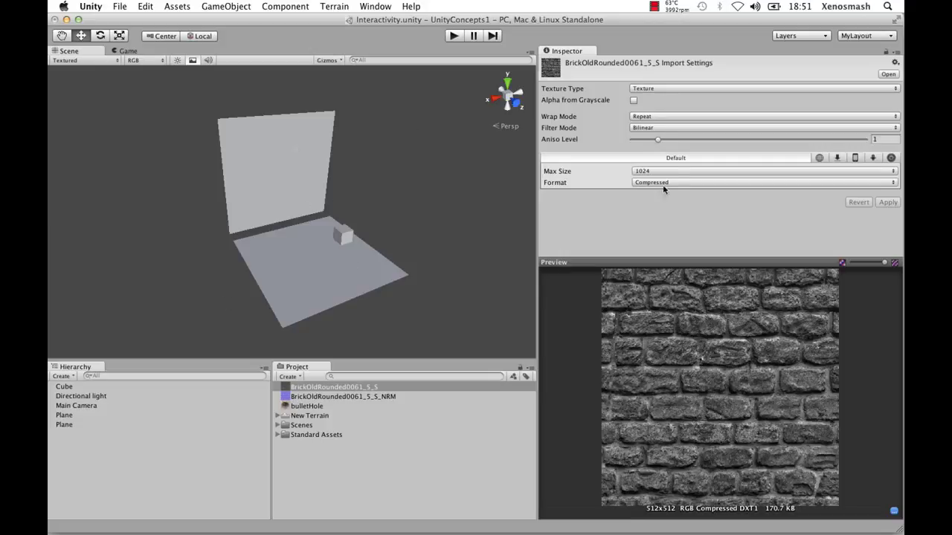
pyautogui.click(658, 118)
pyautogui.click(659, 101)
pyautogui.scroll(5, 351, 251)
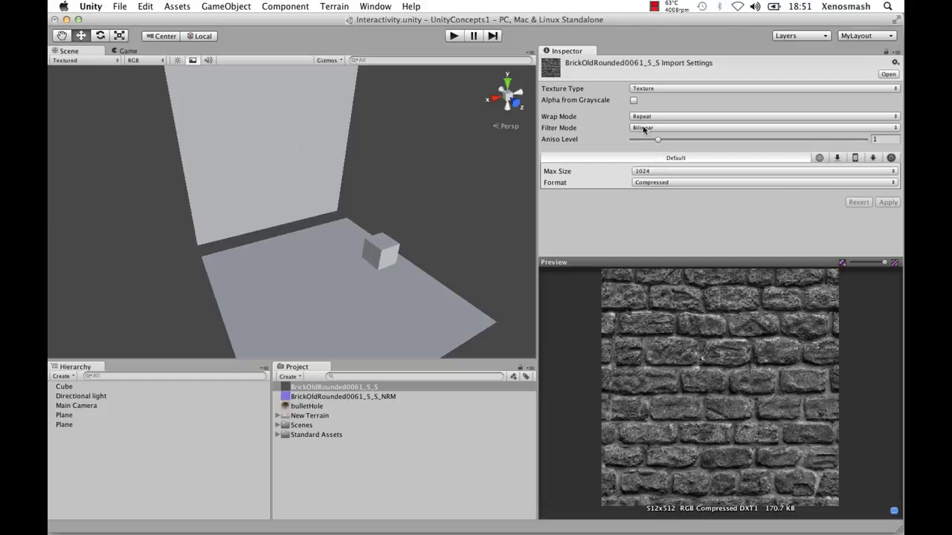
# Switch the brick texture's filter mode to Point and return it to Bilinear.
pyautogui.click(672, 128)
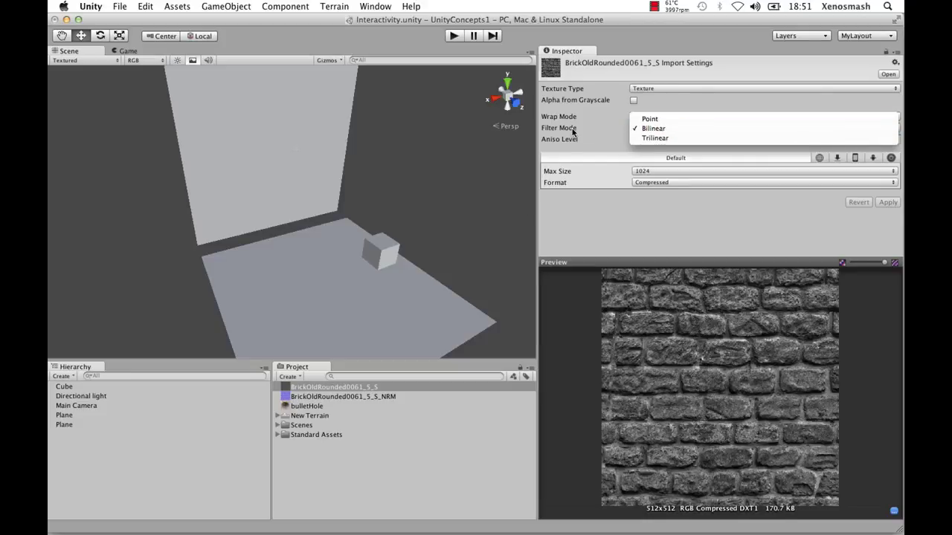
pyautogui.click(676, 120)
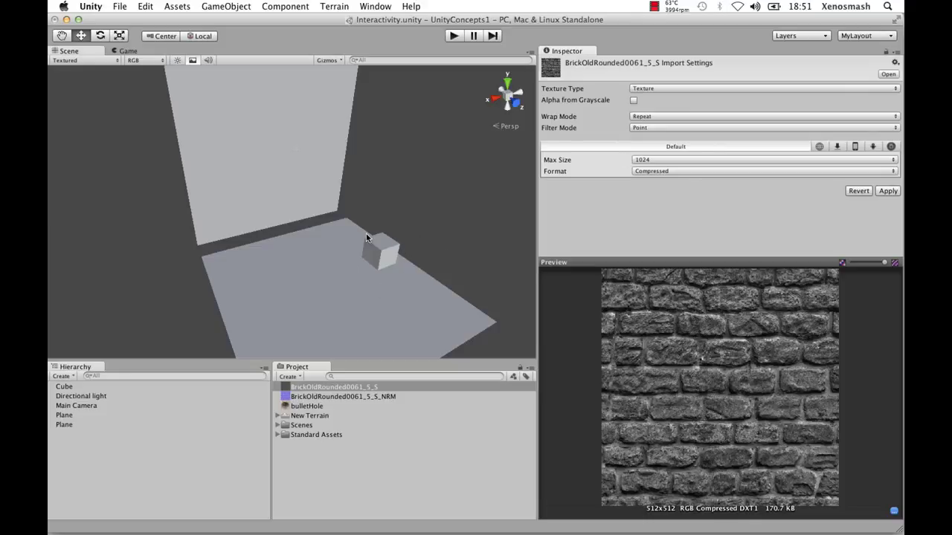
pyautogui.click(642, 127)
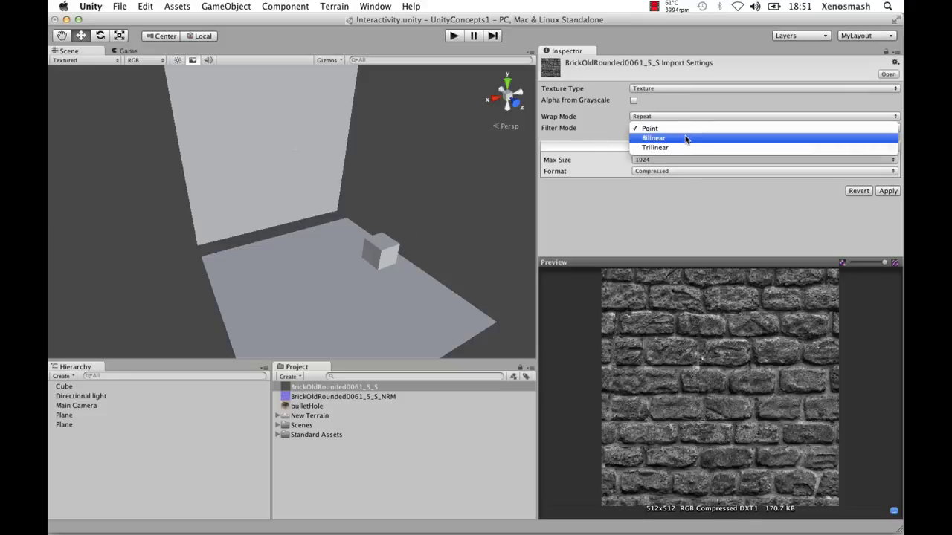
pyautogui.click(591, 136)
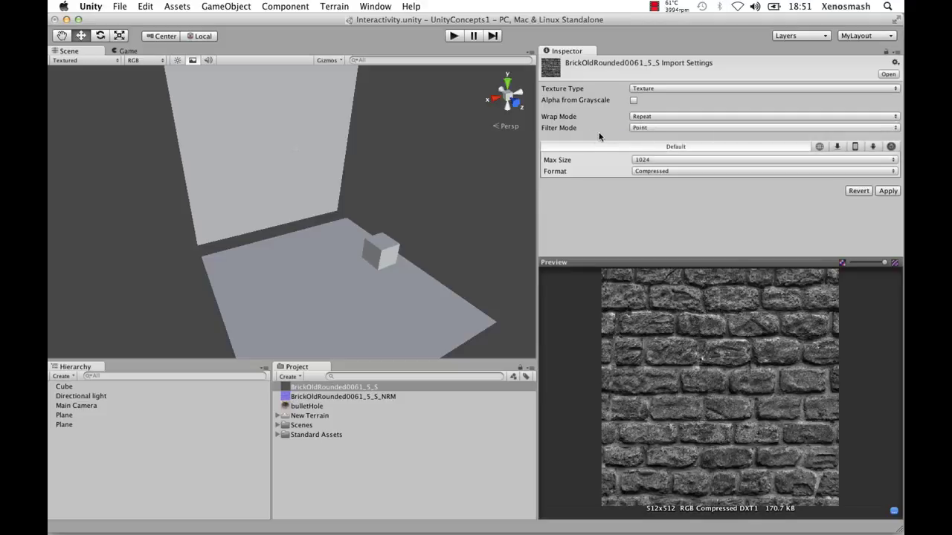
pyautogui.click(641, 128)
pyautogui.click(653, 139)
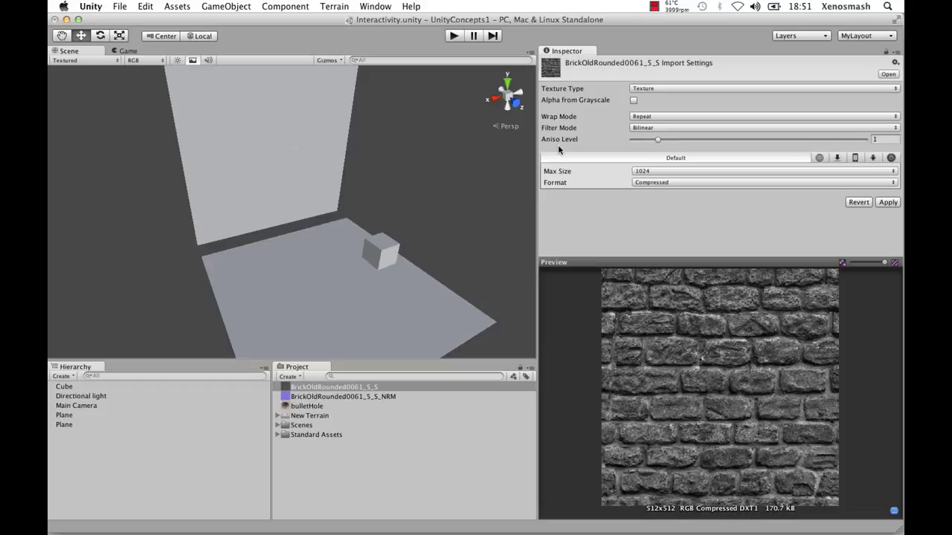
# Set the brick texture's aniso level to 5.
pyautogui.moveTo(379, 295); pyautogui.dragTo(380, 261, button='middle')
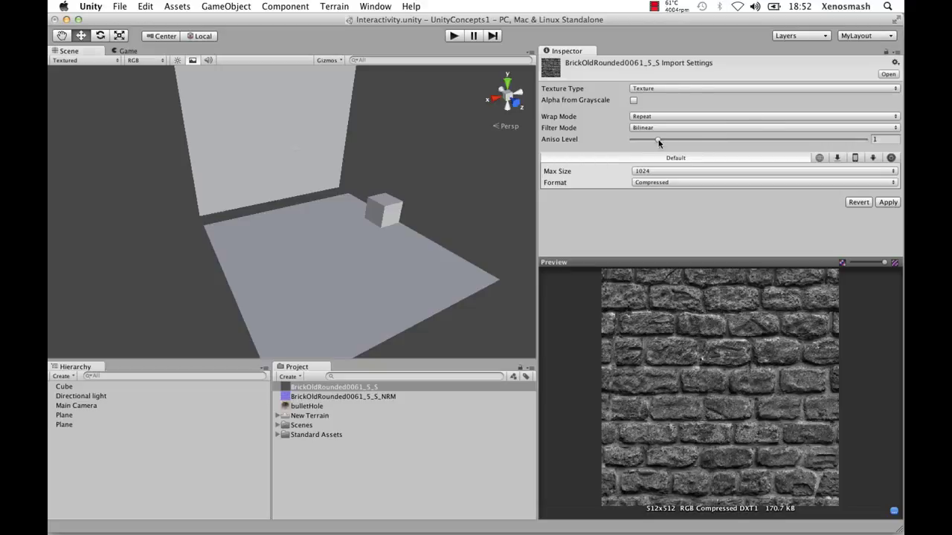
pyautogui.moveTo(697, 139); pyautogui.dragTo(733, 149)
# Check the per-platform override settings of the brick texture and apply its import settings.
pyautogui.click(819, 159)
pyautogui.click(838, 158)
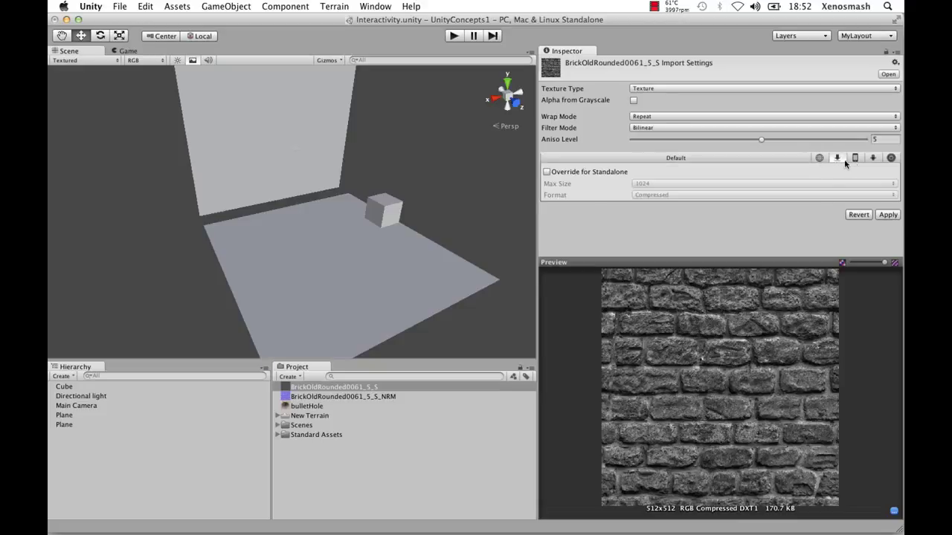
pyautogui.click(856, 159)
pyautogui.click(872, 158)
pyautogui.click(891, 158)
pyautogui.click(838, 158)
pyautogui.click(819, 158)
pyautogui.click(720, 159)
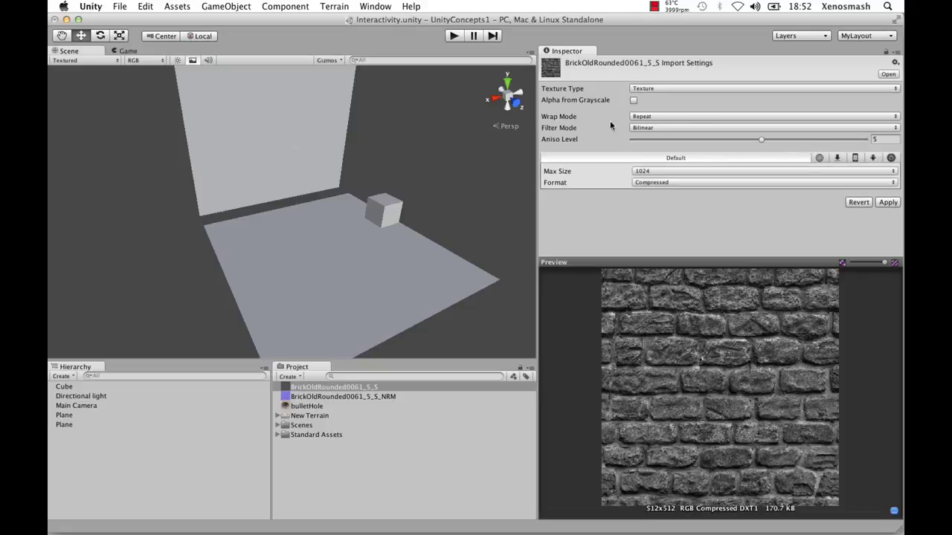
pyautogui.click(888, 202)
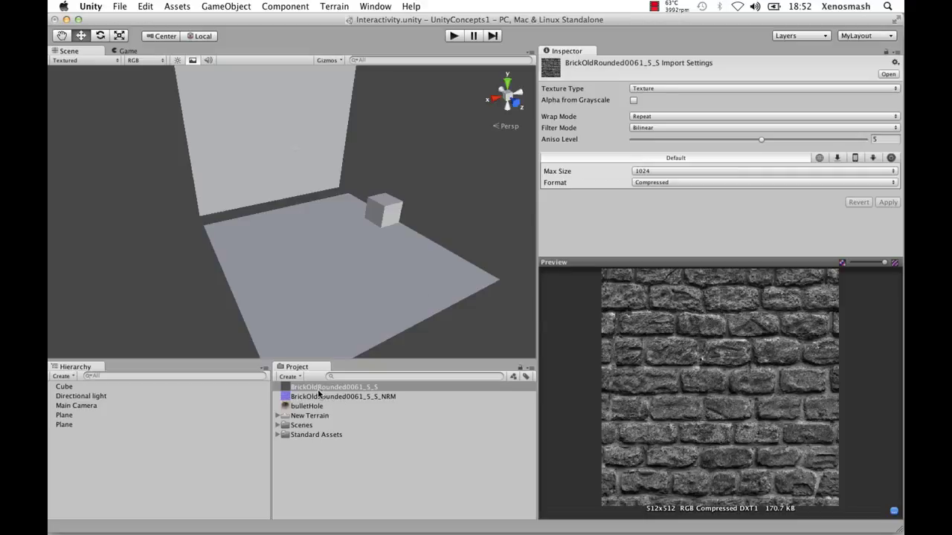
# Apply the BrickOldRounded0061_5_S texture to the floor plane in the scene.
pyautogui.scroll(-3, 281, 178)
pyautogui.keyDown('alt'); pyautogui.moveTo(280, 178); pyautogui.dragTo(316, 212); pyautogui.keyUp('alt')
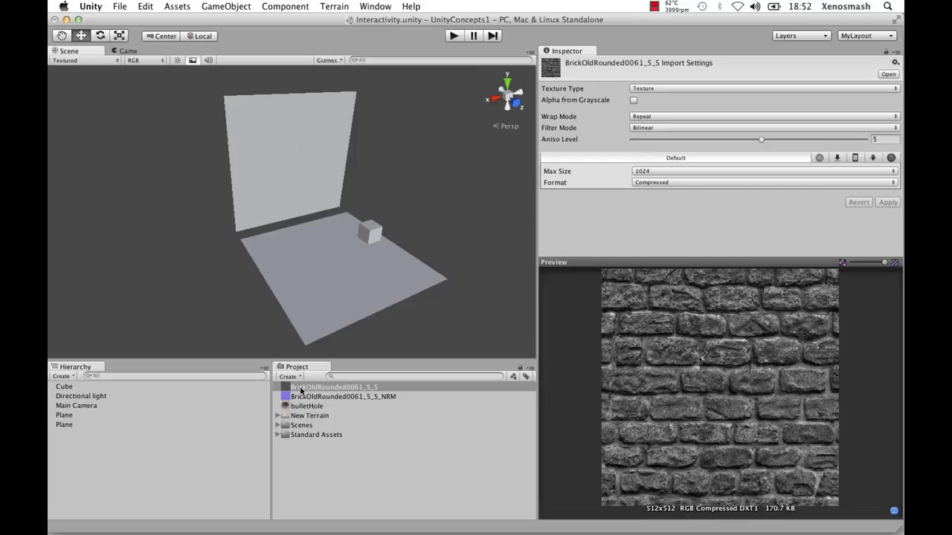
pyautogui.moveTo(300, 388); pyautogui.dragTo(319, 282)
pyautogui.keyDown('alt'); pyautogui.moveTo(352, 334); pyautogui.dragTo(354, 280); pyautogui.keyUp('alt')
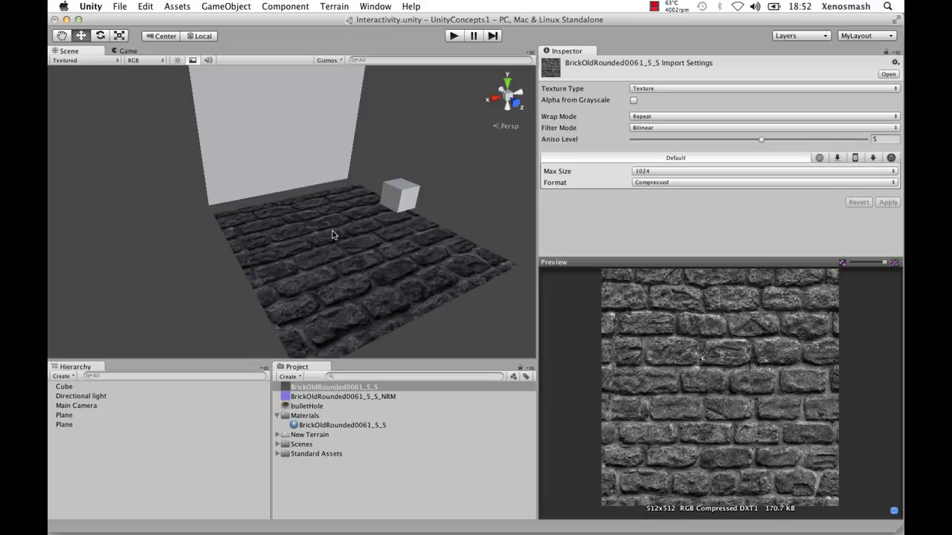
# Open the brick material from the Materials folder and examine its available shader types.
pyautogui.click(328, 426)
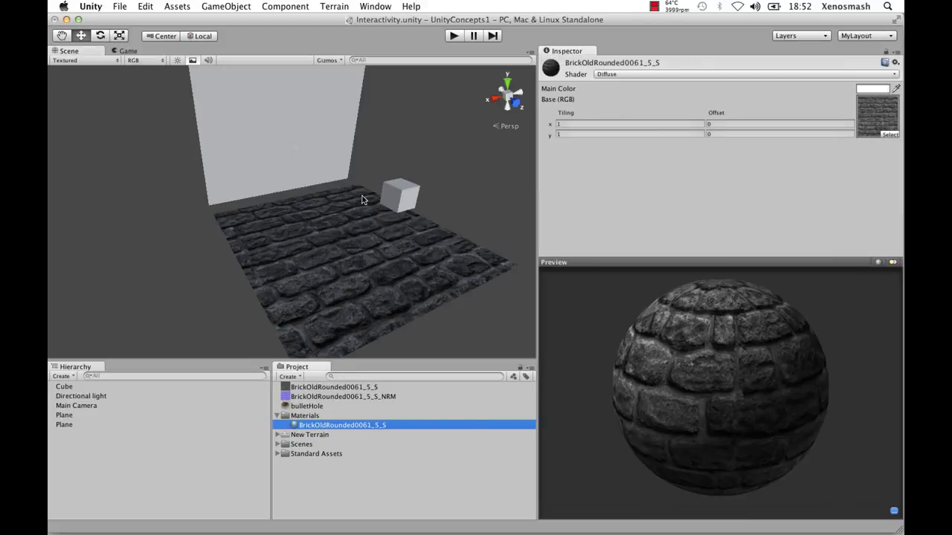
pyautogui.scroll(-2, 361, 197)
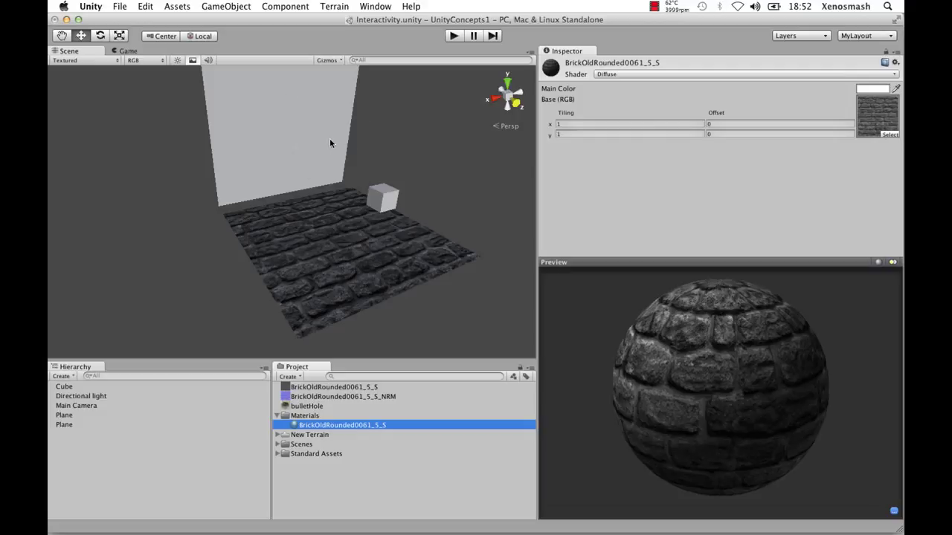
pyautogui.moveTo(537, 138); pyautogui.dragTo(595, 145)
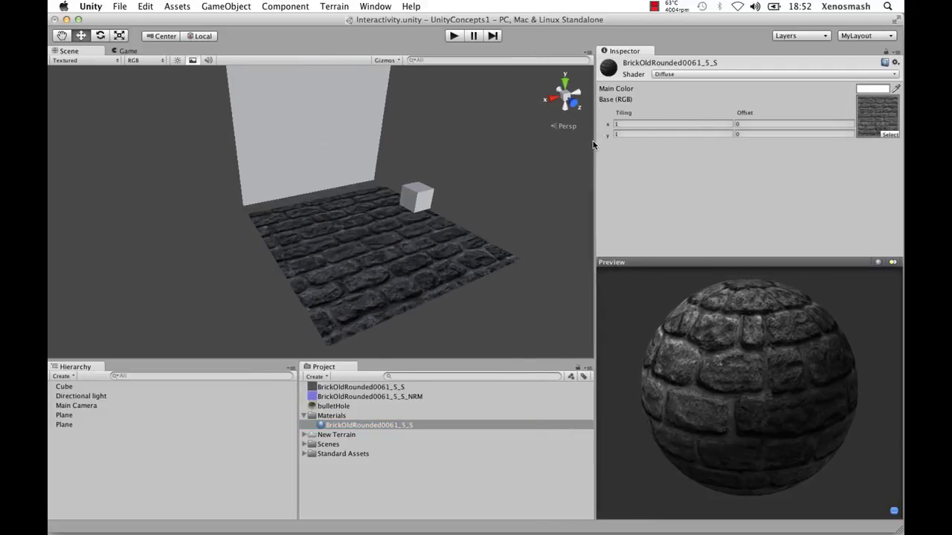
pyautogui.scroll(-2, 369, 191)
pyautogui.moveTo(382, 195); pyautogui.dragTo(386, 235, button='middle')
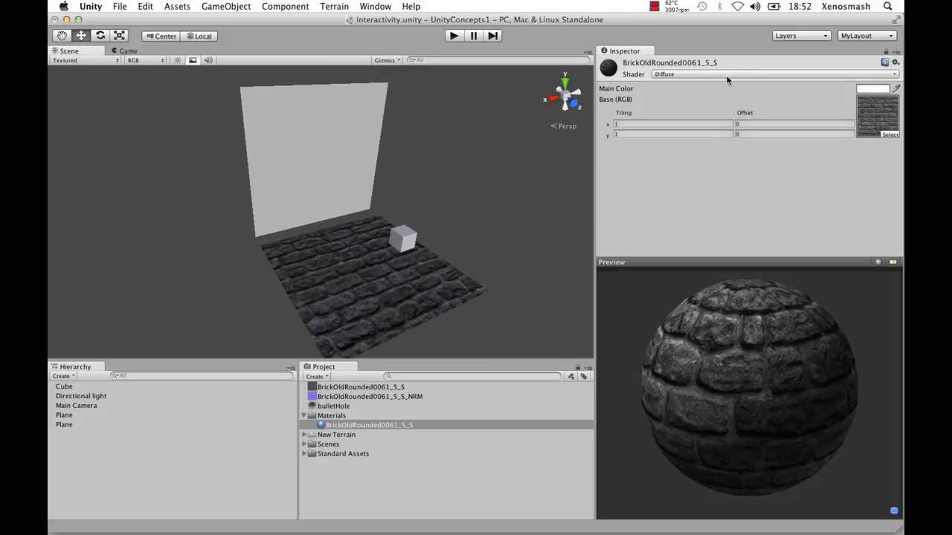
pyautogui.click(674, 75)
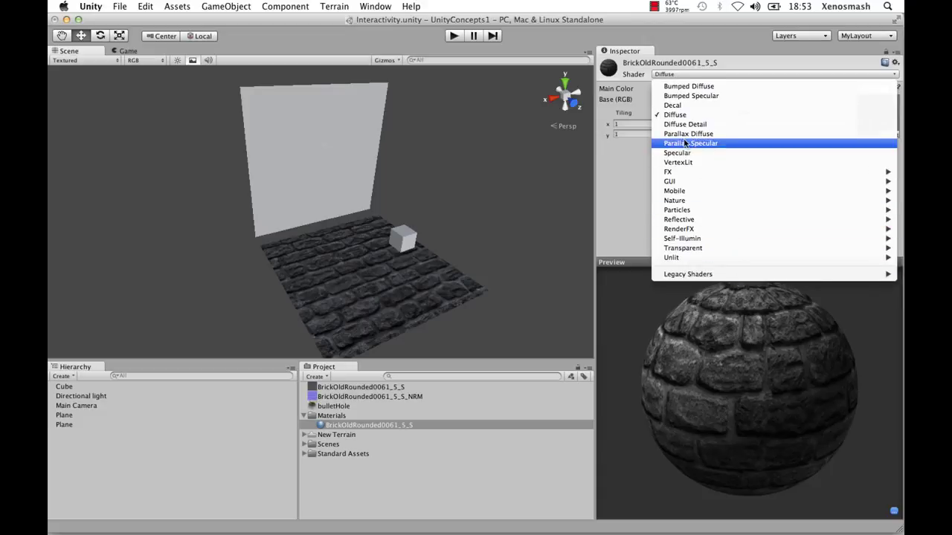
pyautogui.click(632, 175)
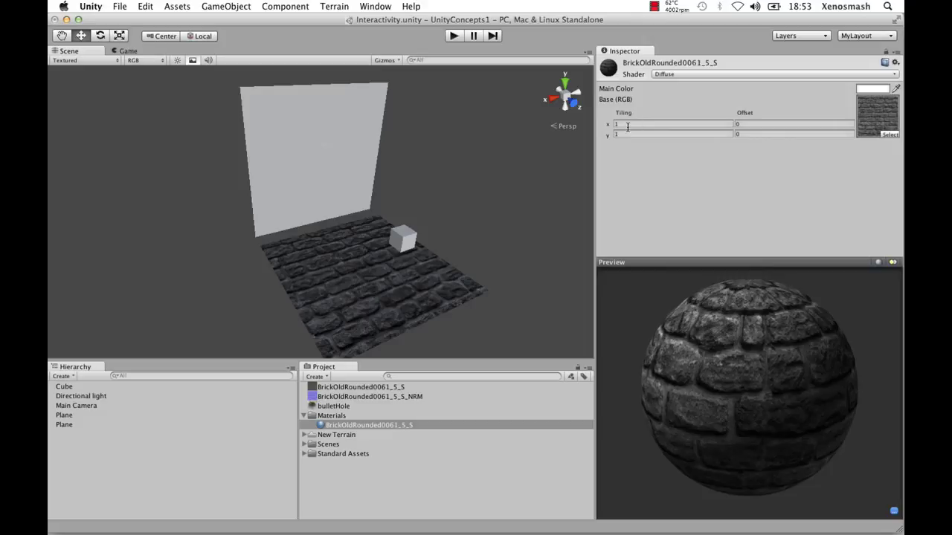
# Set the brick material's base texture tiling to 10 in both x and y and inspect the floor plane.
pyautogui.click(665, 126)
pyautogui.scroll(6, 399, 230)
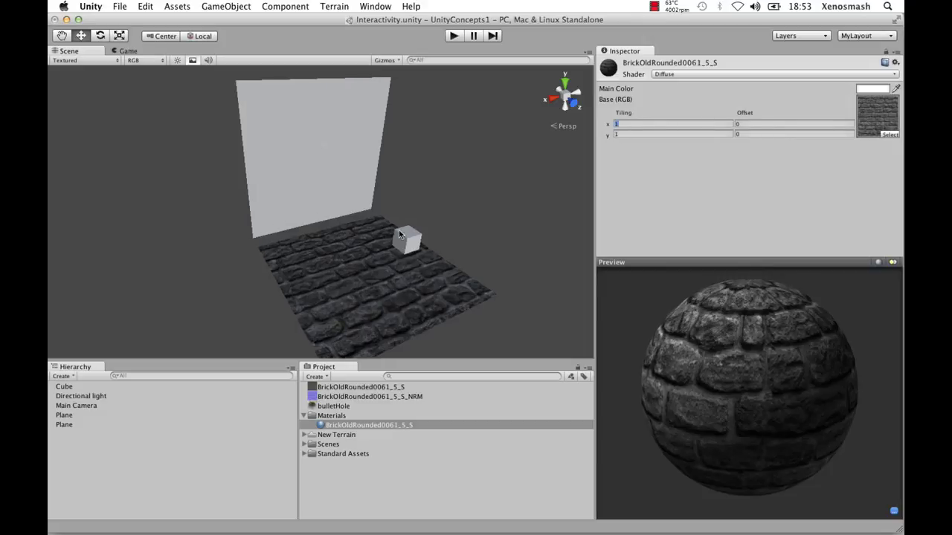
pyautogui.moveTo(399, 233); pyautogui.dragTo(381, 187, button='middle')
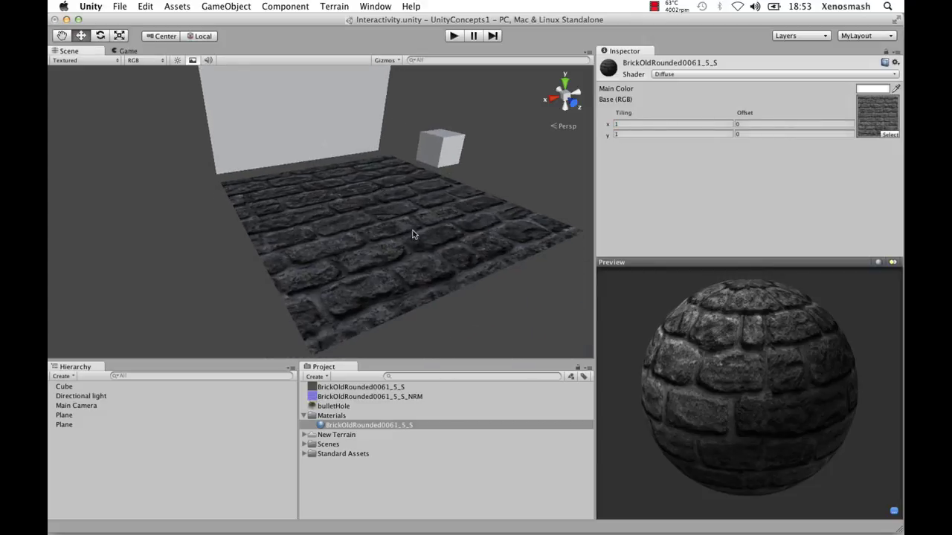
pyautogui.keyDown('alt'); pyautogui.moveTo(416, 198); pyautogui.dragTo(374, 280); pyautogui.keyUp('alt')
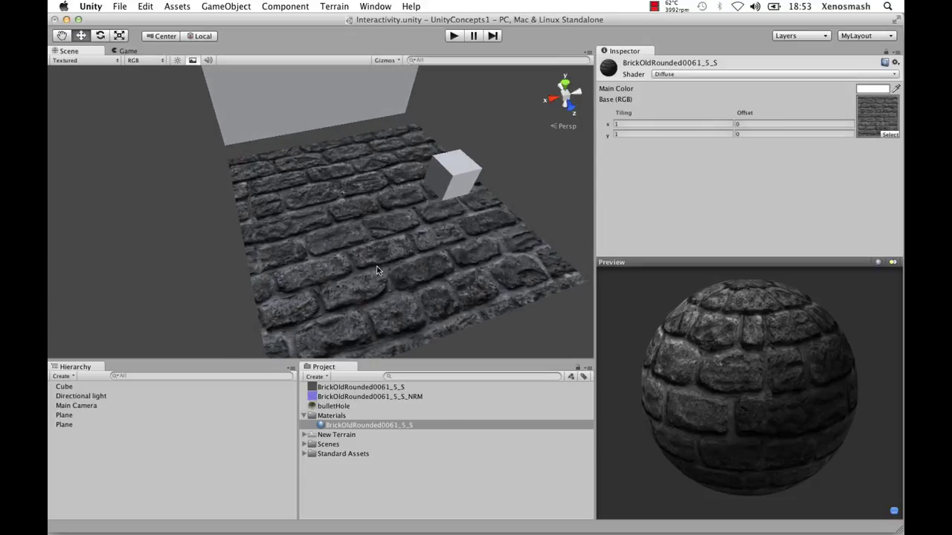
pyautogui.scroll(5, 374, 266)
pyautogui.moveTo(373, 264); pyautogui.dragTo(368, 217, button='middle')
pyautogui.click(633, 122)
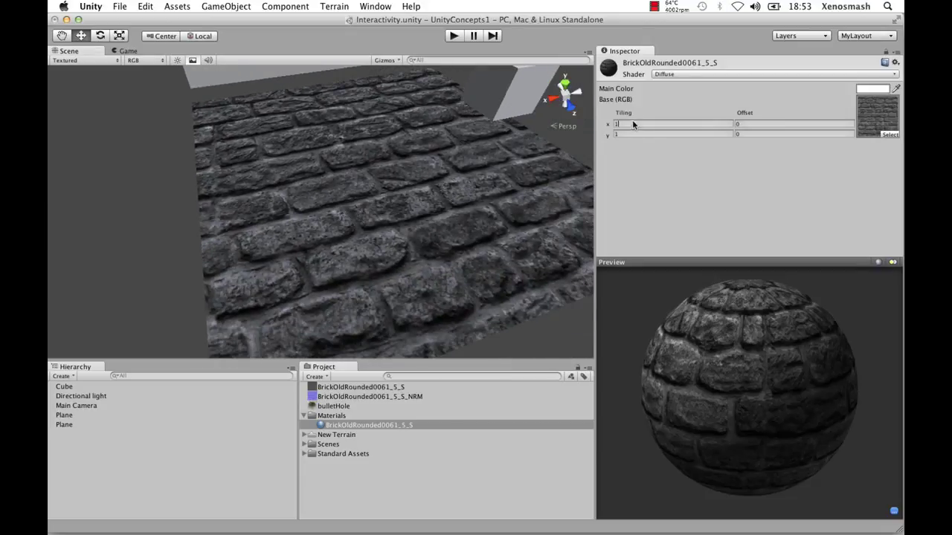
pyautogui.write('0')
pyautogui.press('Tab')
pyautogui.write('10')
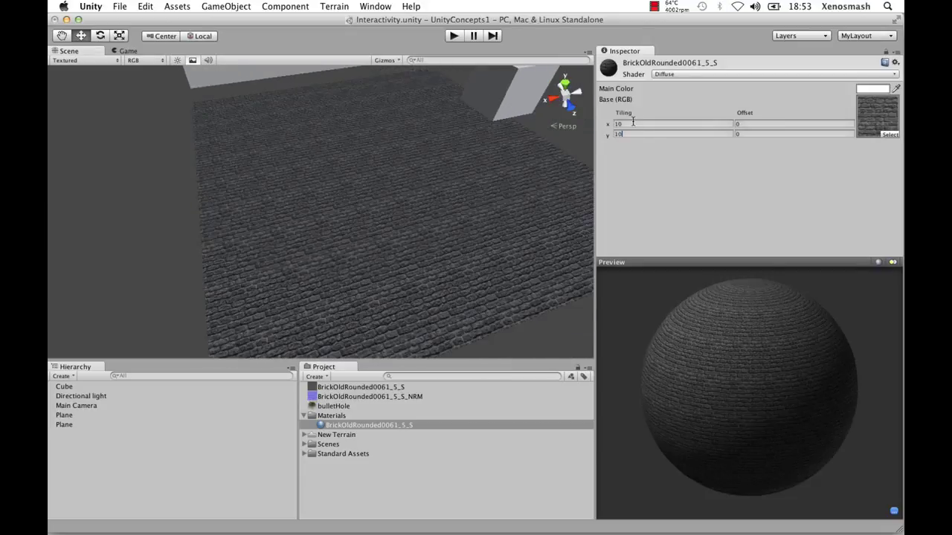
pyautogui.scroll(10, 380, 256)
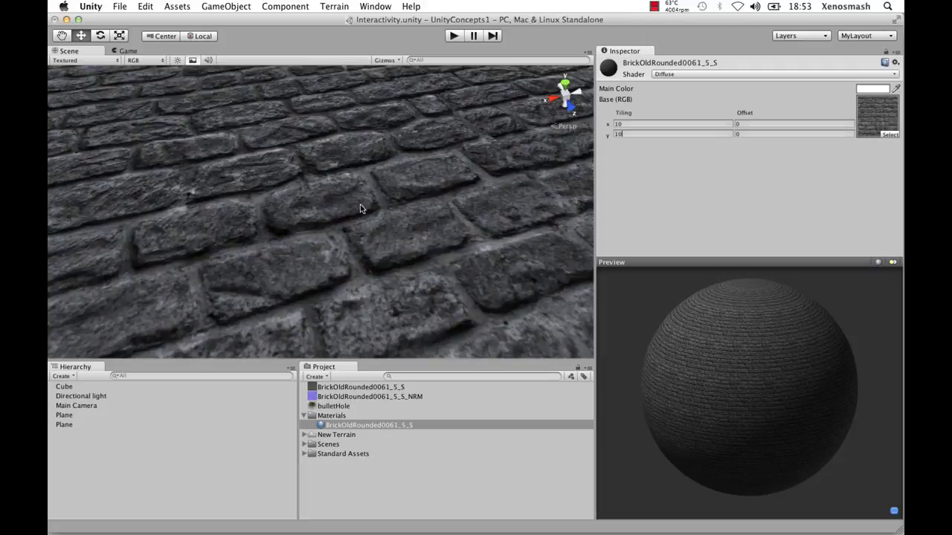
pyautogui.scroll(-10, 400, 204)
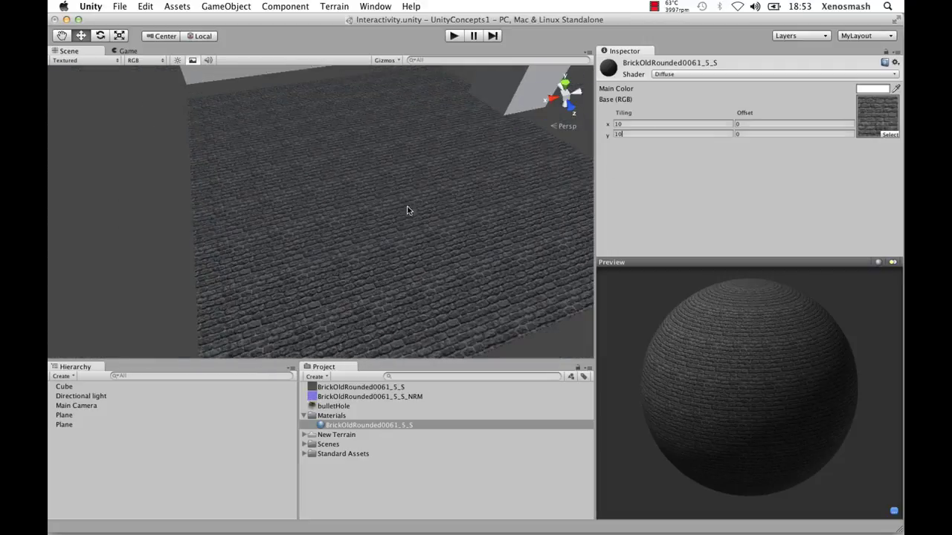
pyautogui.keyDown('alt'); pyautogui.moveTo(463, 249); pyautogui.dragTo(442, 355); pyautogui.keyUp('alt')
pyautogui.scroll(5, 433, 263)
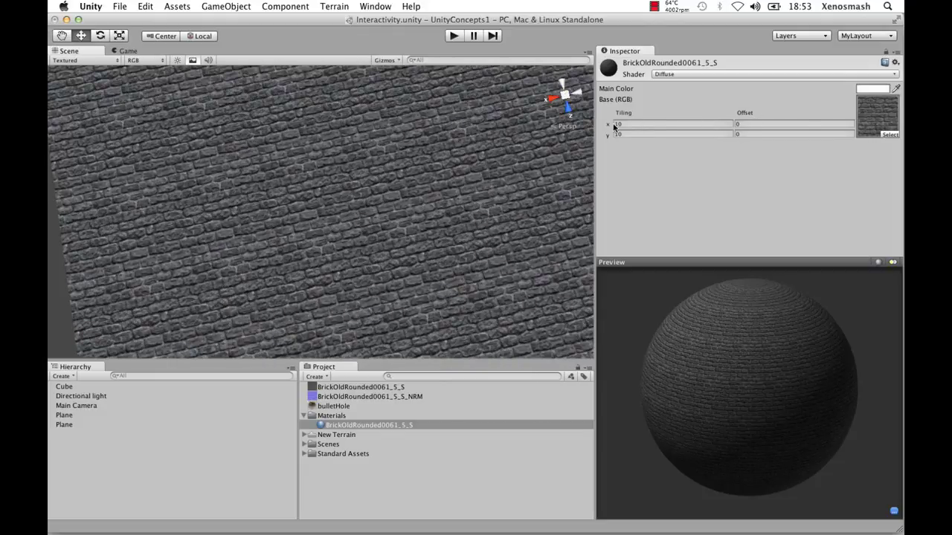
pyautogui.scroll(-5, 436, 168)
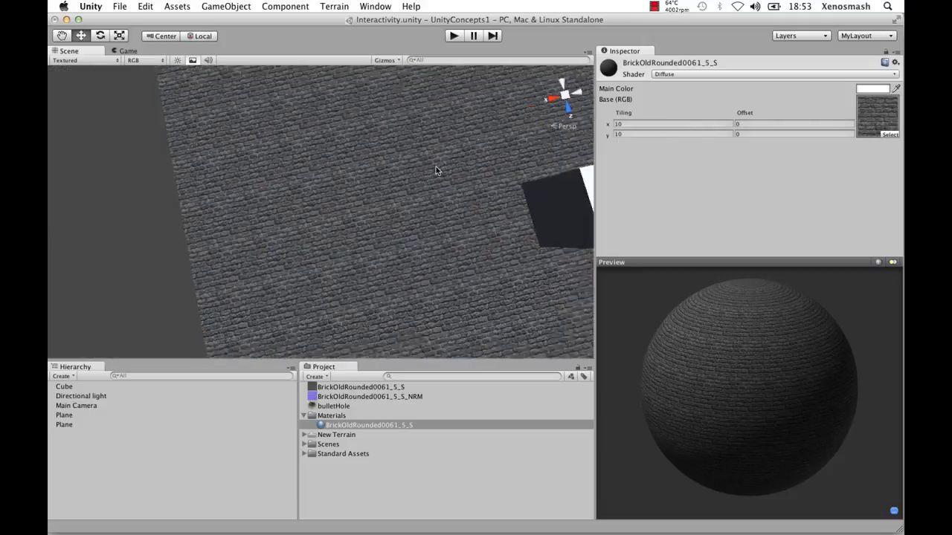
# Change the brick material's shader to Bumped Diffuse.
pyautogui.scroll(-3, 436, 171)
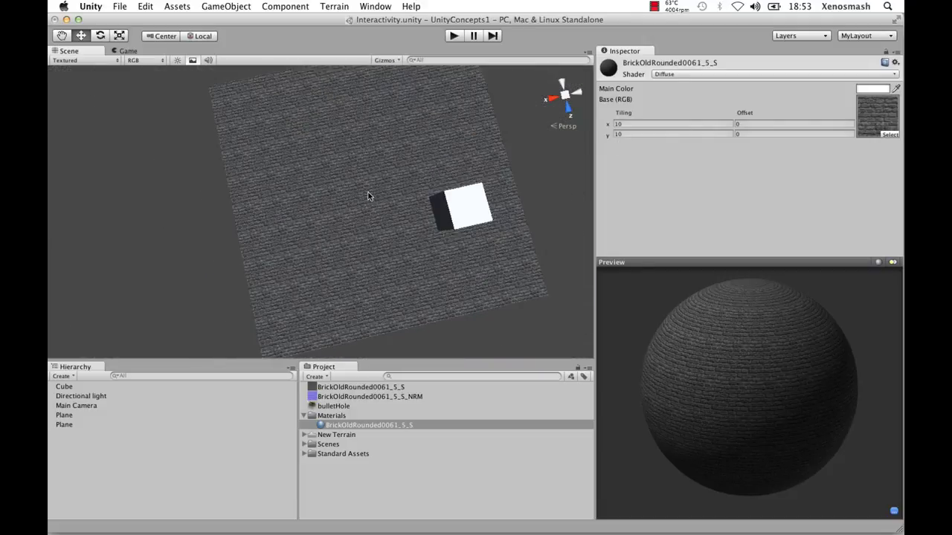
pyautogui.click(681, 75)
pyautogui.click(728, 88)
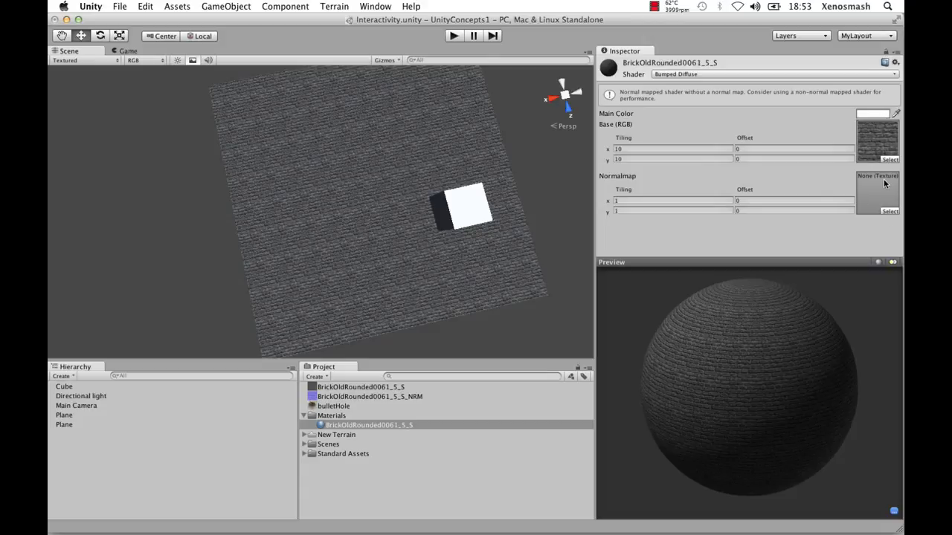
# Import BrickOldRounded0061_5_S_NRM as a normal map without Create from Grayscale, set its Aniso Level to 5, and apply.
pyautogui.click(416, 397)
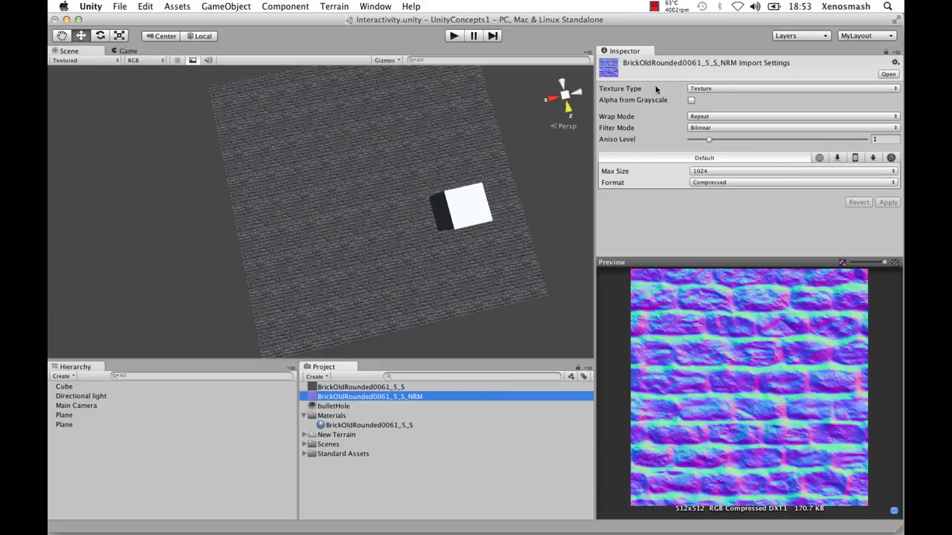
pyautogui.click(701, 91)
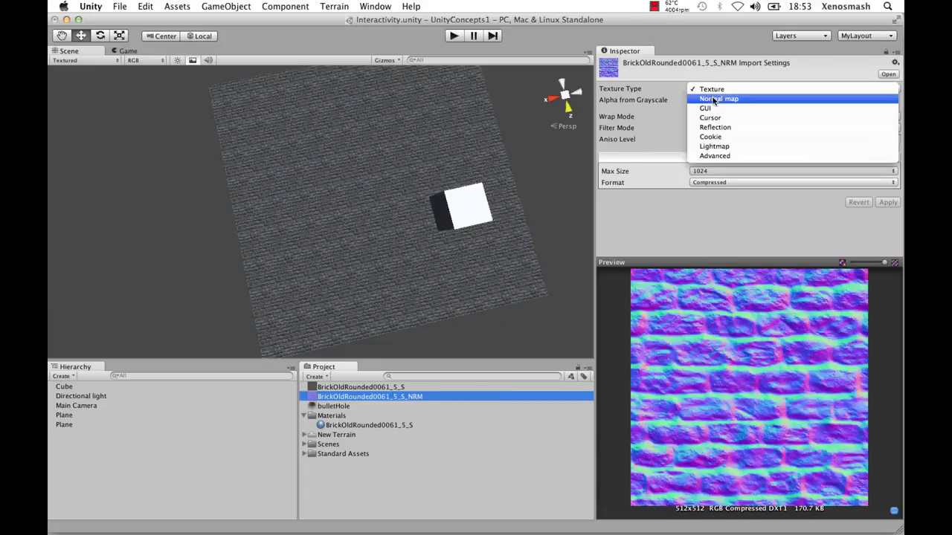
pyautogui.click(740, 98)
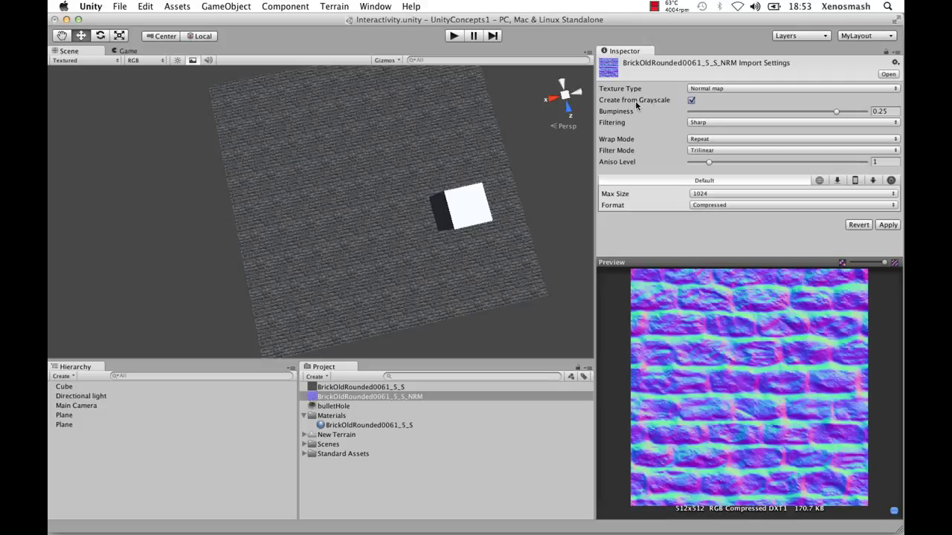
pyautogui.click(691, 100)
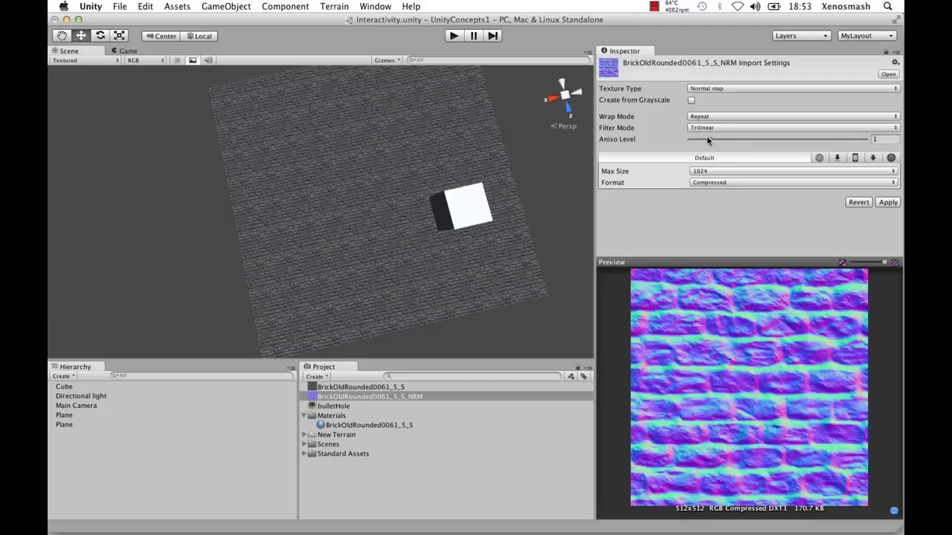
pyautogui.moveTo(760, 142); pyautogui.dragTo(779, 140)
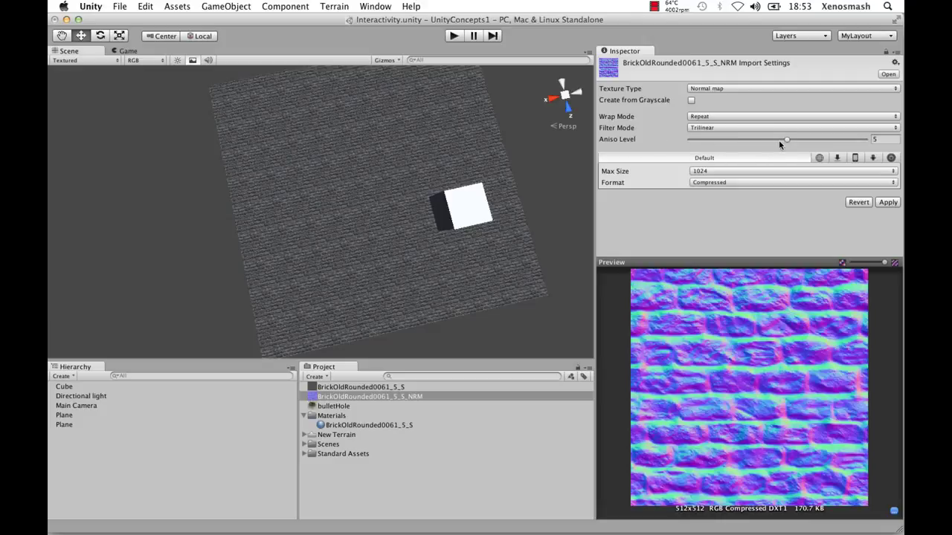
pyautogui.click(885, 203)
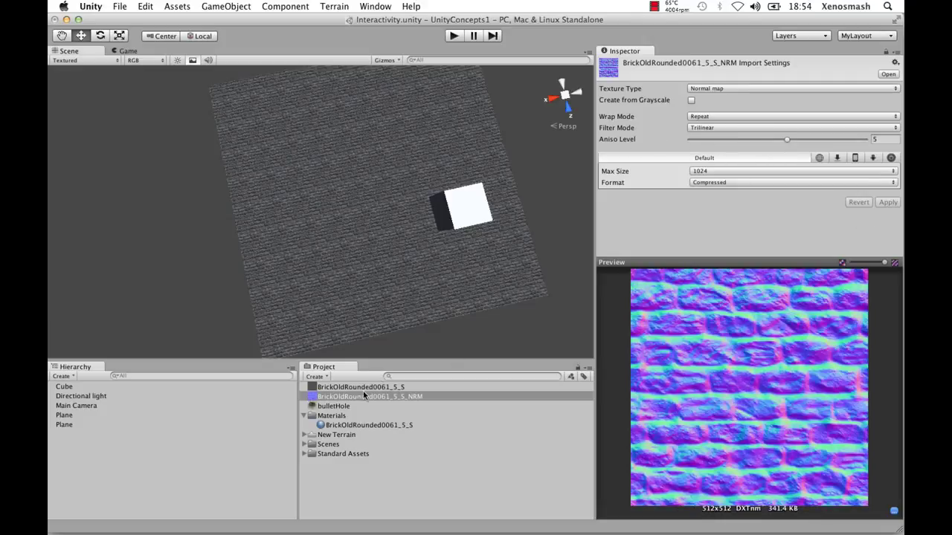
# Assign the BrickOldRounded0061_5_S_NRM texture to the brick material's normal map slot and check the result on the floor plane.
pyautogui.click(332, 426)
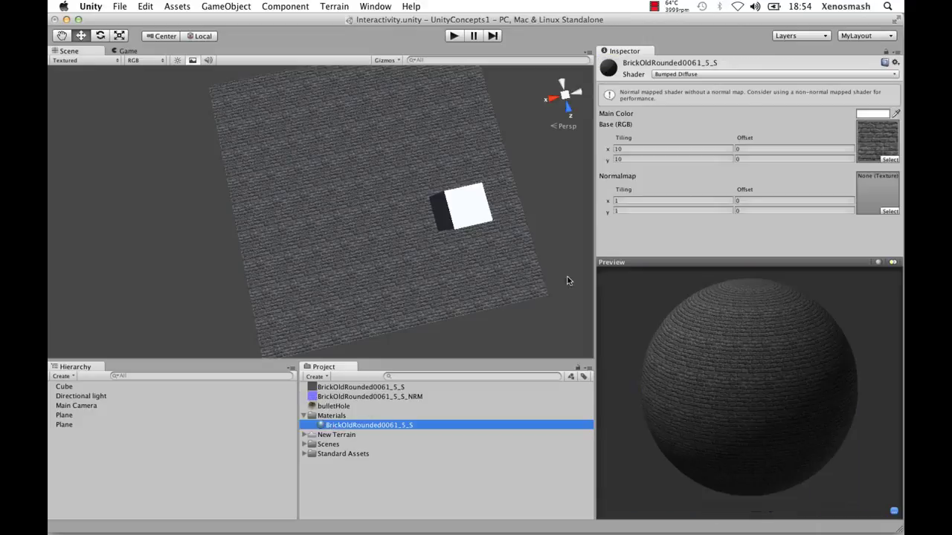
pyautogui.click(890, 210)
pyautogui.doubleClick(710, 128)
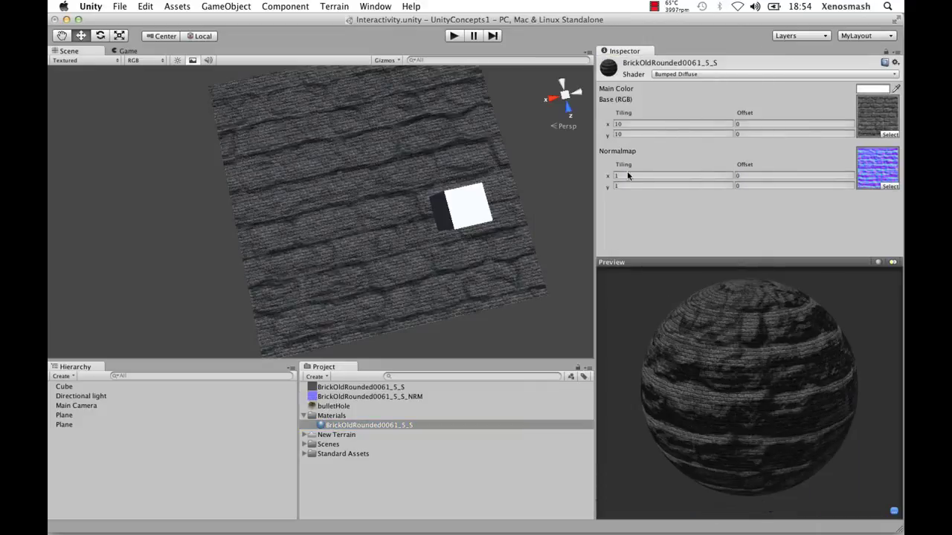
pyautogui.scroll(10, 501, 198)
pyautogui.scroll(-5, 461, 200)
pyautogui.keyDown('alt'); pyautogui.moveTo(422, 254); pyautogui.dragTo(416, 208); pyautogui.keyUp('alt')
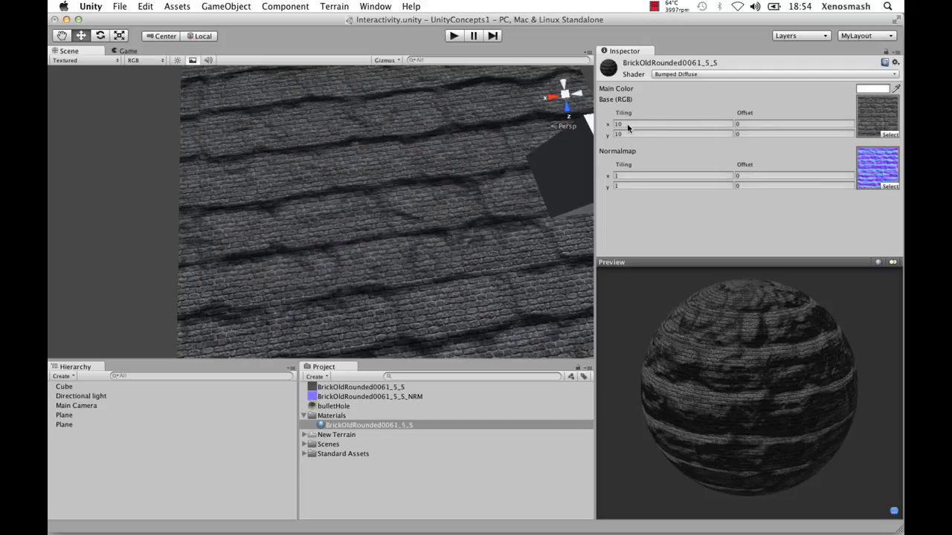
# Set the brick material's normal map tiling to 10 in both x and y and inspect the bricks up close.
pyautogui.click(634, 176)
pyautogui.write('10')
pyautogui.press('Tab')
pyautogui.write('10')
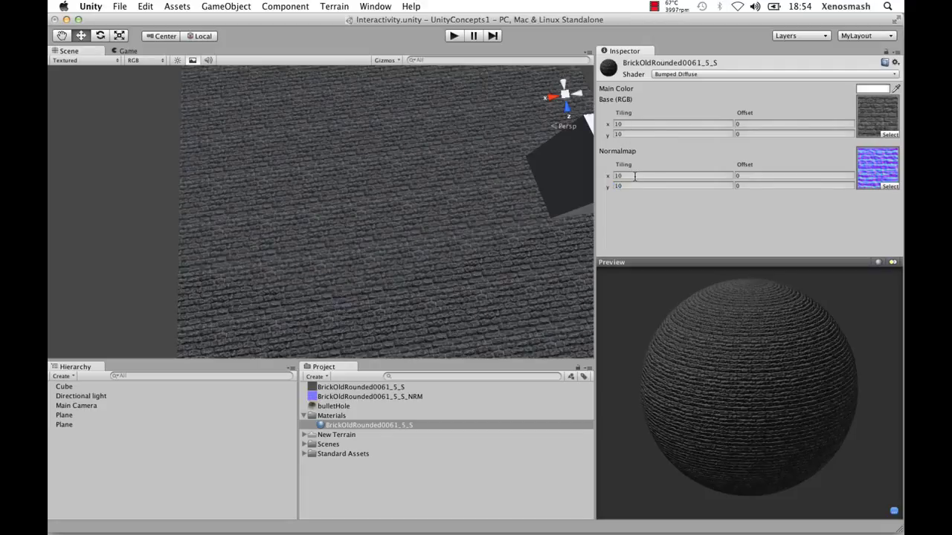
pyautogui.scroll(10, 342, 286)
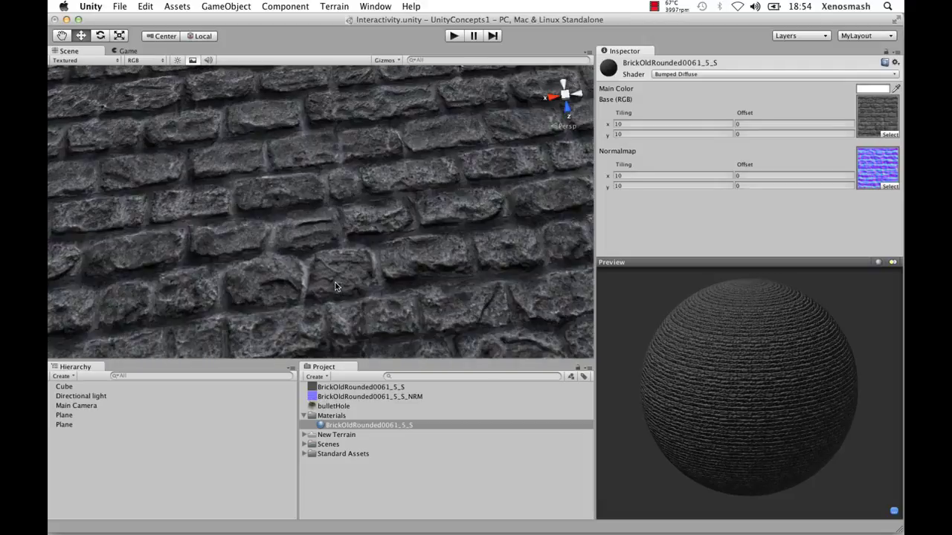
pyautogui.scroll(3, 327, 275)
pyautogui.scroll(-8, 327, 276)
pyautogui.scroll(3, 327, 277)
pyautogui.keyDown('alt'); pyautogui.moveTo(320, 277); pyautogui.dragTo(438, 178); pyautogui.keyUp('alt')
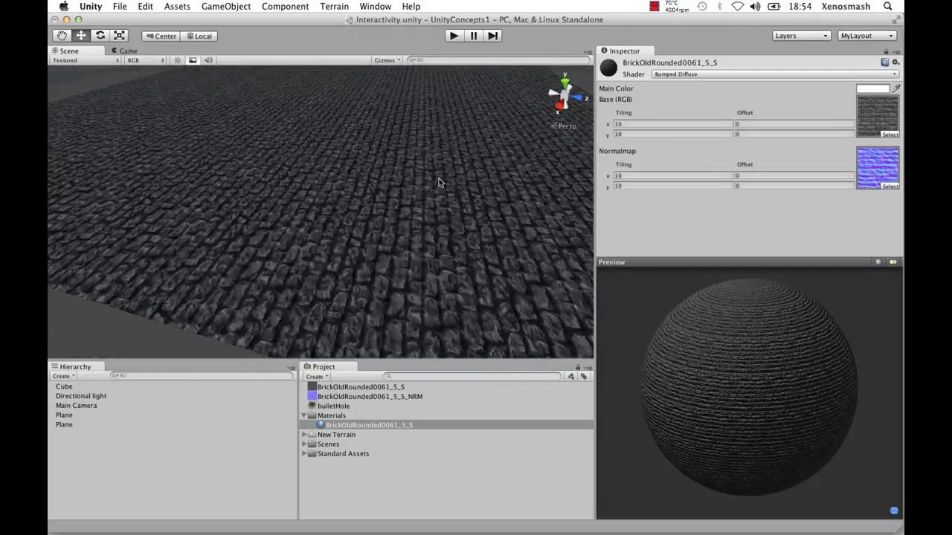
# Change the brick material's shader to Bumped Specular and view the floor plane from above.
pyautogui.click(439, 179)
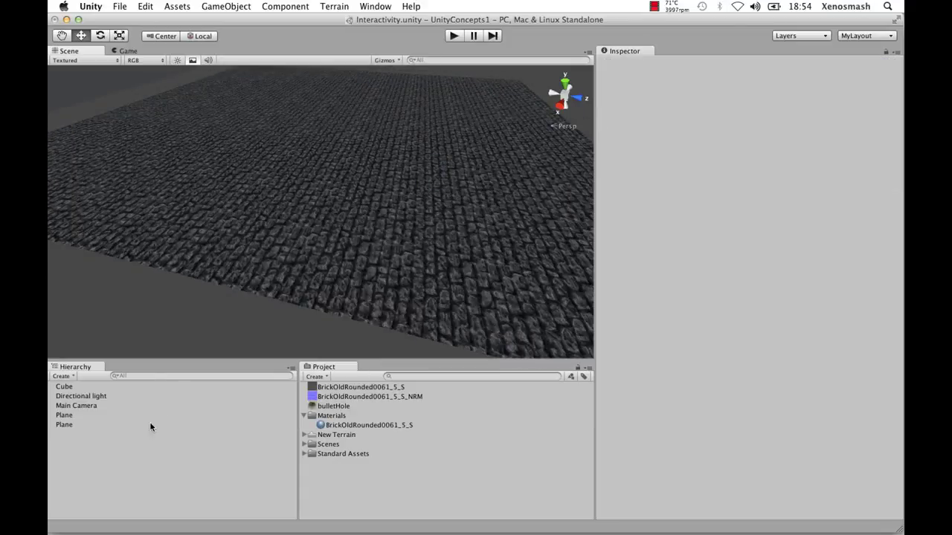
pyautogui.click(364, 425)
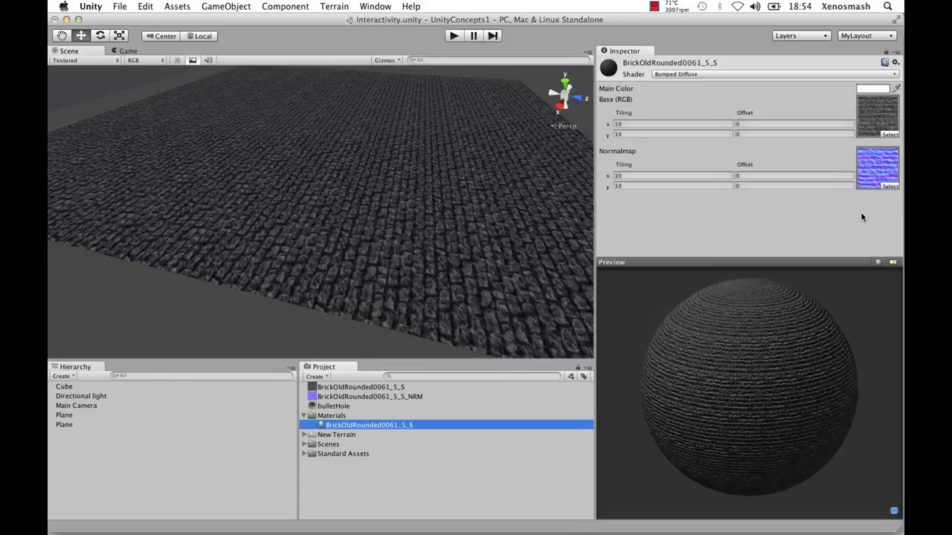
pyautogui.click(691, 75)
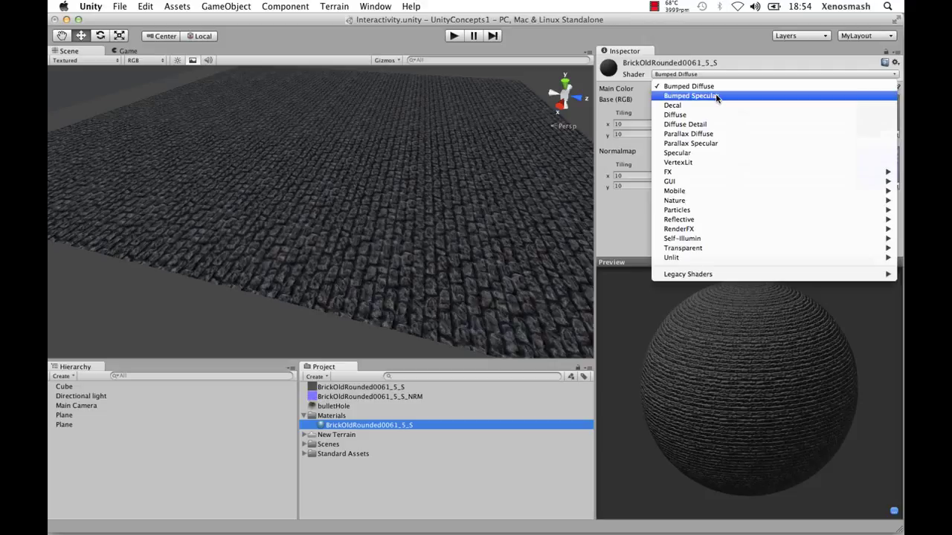
pyautogui.click(716, 97)
pyautogui.keyDown('alt'); pyautogui.moveTo(432, 170); pyautogui.dragTo(487, 331); pyautogui.keyUp('alt')
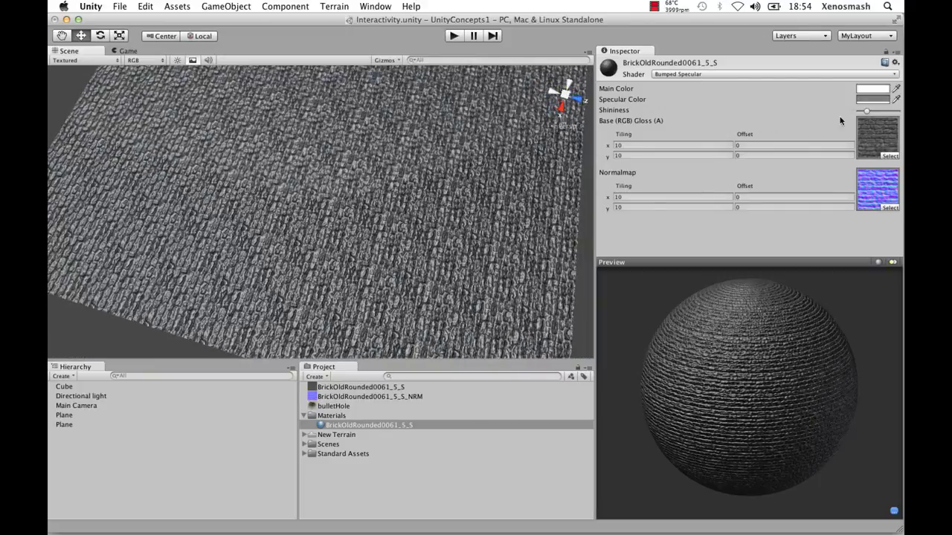
# Slightly lower the brick material's shininess and set its specular color to red with RGB 202, 68, 68.
pyautogui.moveTo(867, 112)
pyautogui.mouseDown()
pyautogui.moveTo(859, 112)
pyautogui.moveTo(888, 113)
pyautogui.moveTo(863, 114)
pyautogui.mouseUp()
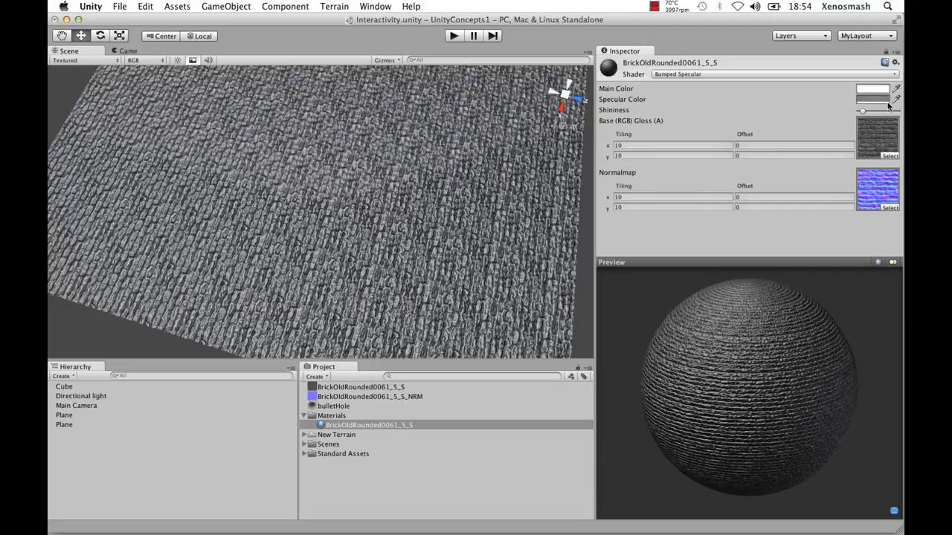
pyautogui.click(878, 99)
pyautogui.moveTo(529, 154); pyautogui.dragTo(509, 162)
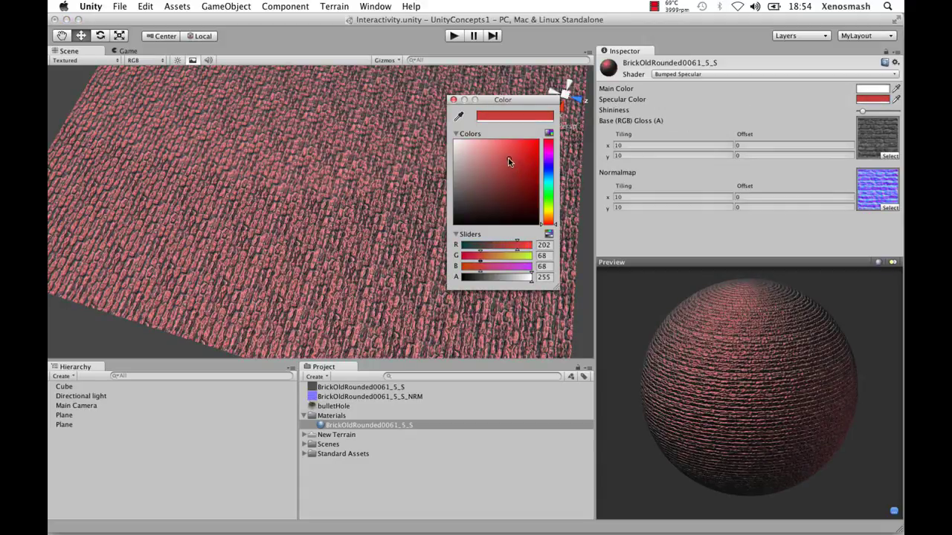
pyautogui.click(454, 99)
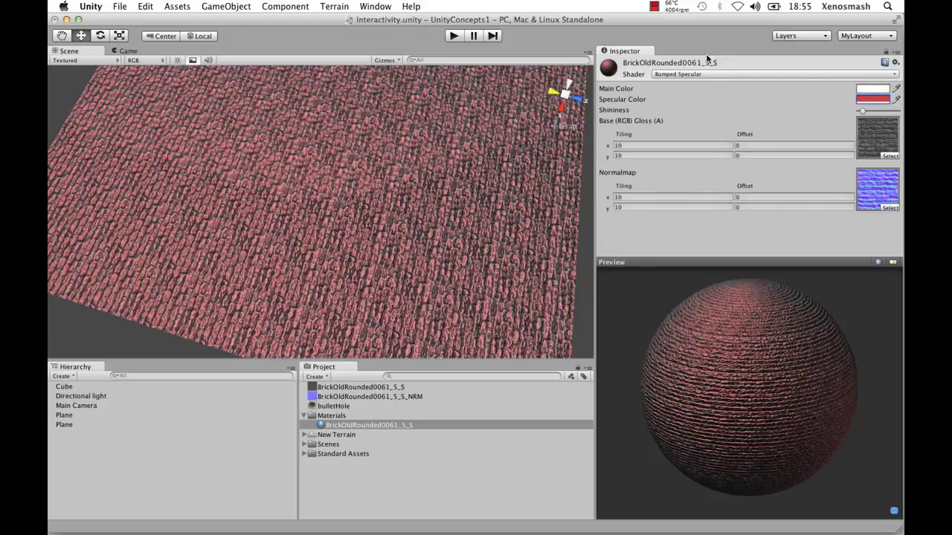
# Look through the Reflective and other shader categories available for the brick material, keeping Bumped Specular.
pyautogui.click(707, 75)
pyautogui.moveTo(733, 219)
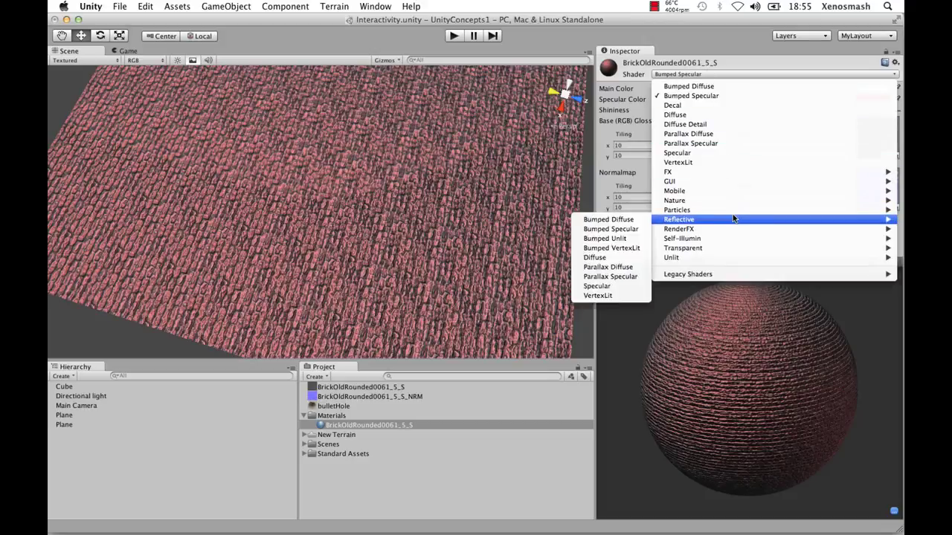
pyautogui.moveTo(736, 260)
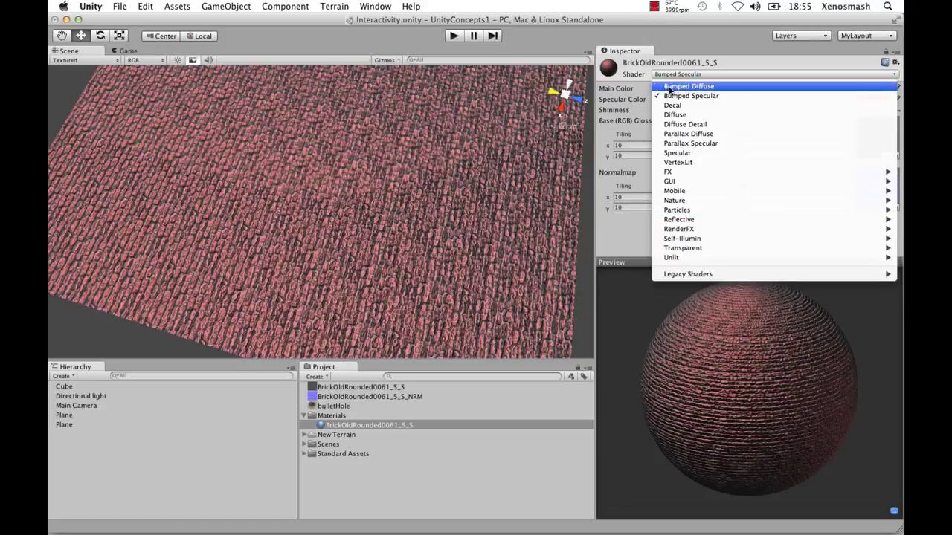
pyautogui.click(678, 42)
# Examine the brick floor plane from several angles and bring the upright plane beside it into view.
pyautogui.scroll(-10, 402, 232)
pyautogui.keyDown('alt'); pyautogui.moveTo(365, 249); pyautogui.dragTo(425, 133); pyautogui.keyUp('alt')
pyautogui.scroll(10, 426, 135)
pyautogui.moveTo(428, 136); pyautogui.dragTo(427, 163, button='middle')
pyautogui.keyDown('alt'); pyautogui.moveTo(427, 163); pyautogui.dragTo(233, 195); pyautogui.keyUp('alt')
pyautogui.scroll(-5, 372, 166)
pyautogui.moveTo(443, 161); pyautogui.dragTo(395, 254, button='middle')
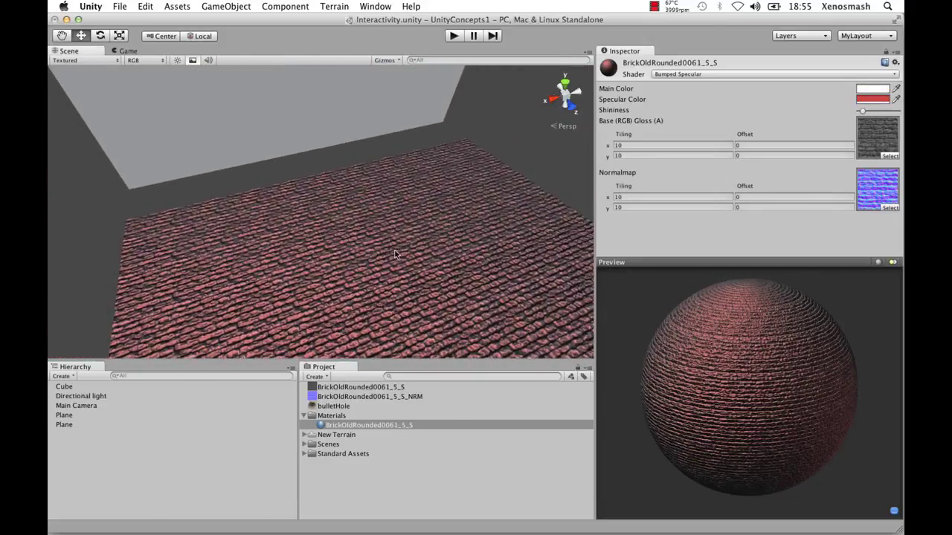
pyautogui.scroll(-5, 338, 162)
pyautogui.keyDown('alt'); pyautogui.moveTo(340, 241); pyautogui.dragTo(337, 158); pyautogui.keyUp('alt')
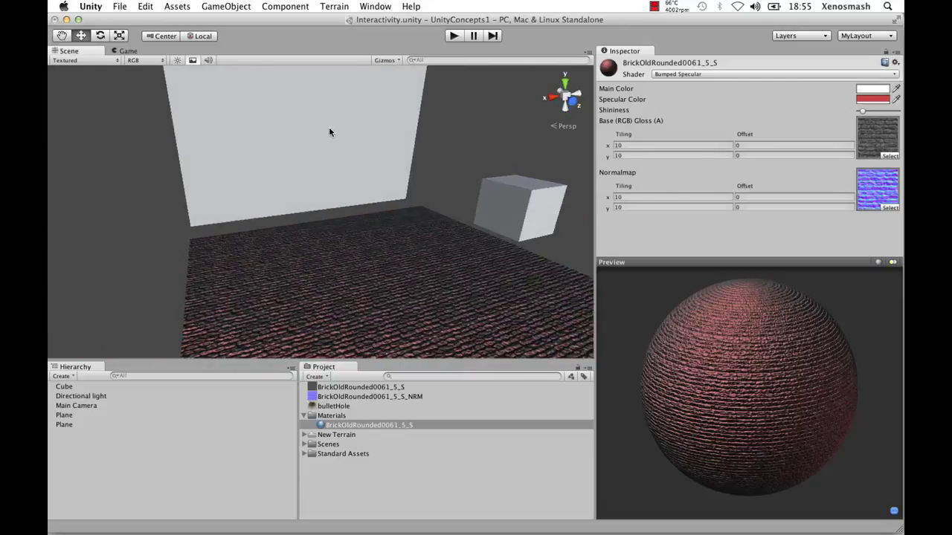
# Scale the upright plane to 0.02 in x, y and z.
pyautogui.click(315, 176)
pyautogui.click(640, 151)
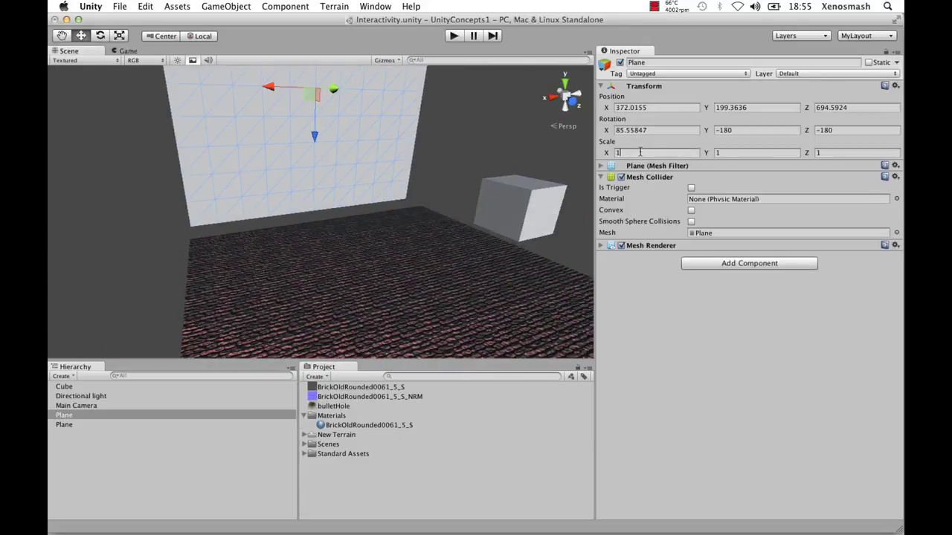
pyautogui.press('BackSpace')
pyautogui.write('.02')
pyautogui.press('Tab')
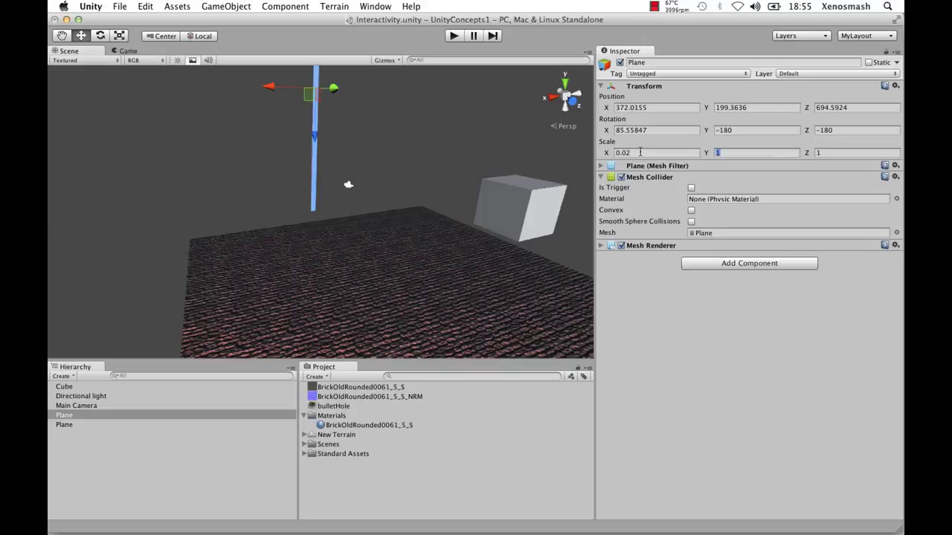
pyautogui.write('0.02')
pyautogui.press('Tab')
pyautogui.write('0.02')
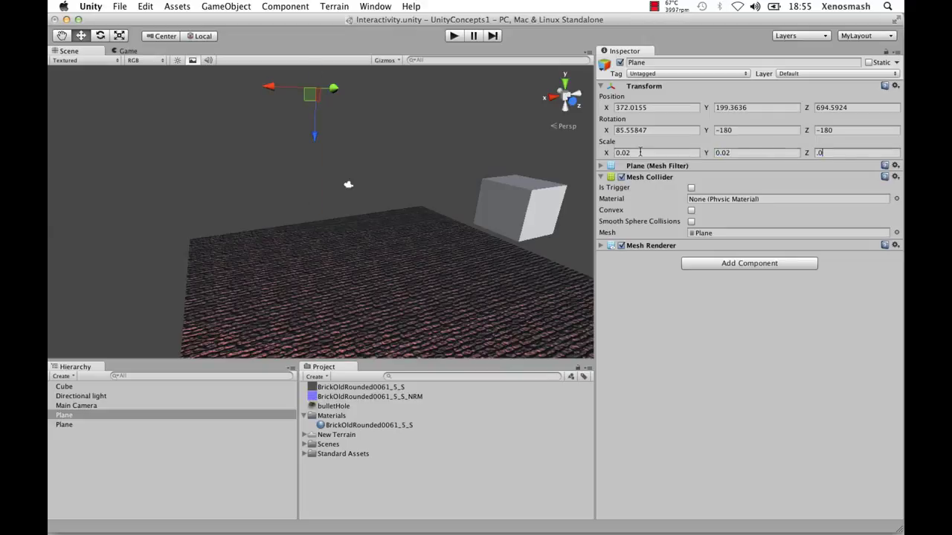
pyautogui.press('Return')
# Frame the scaled-down upright plane and apply the bulletHole texture to it.
pyautogui.press('f')
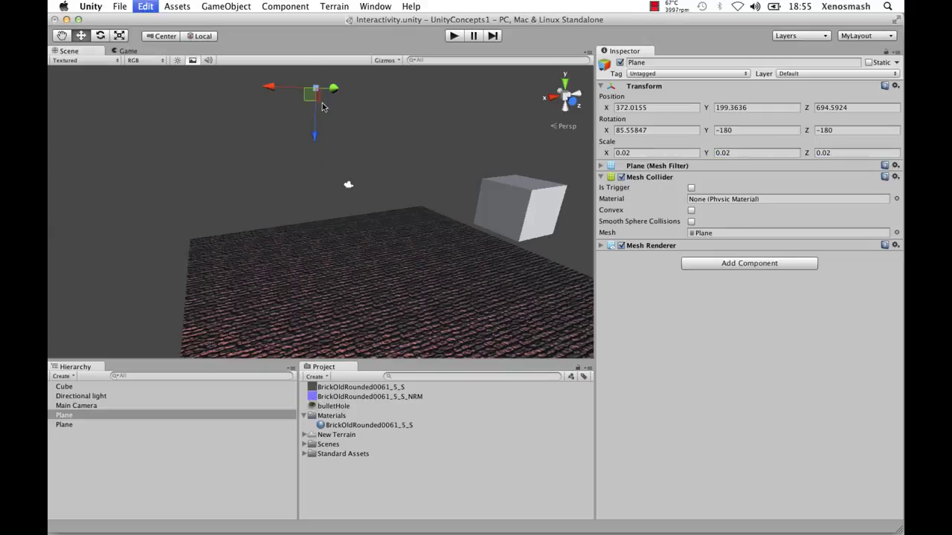
pyautogui.press('q')
pyautogui.press('w')
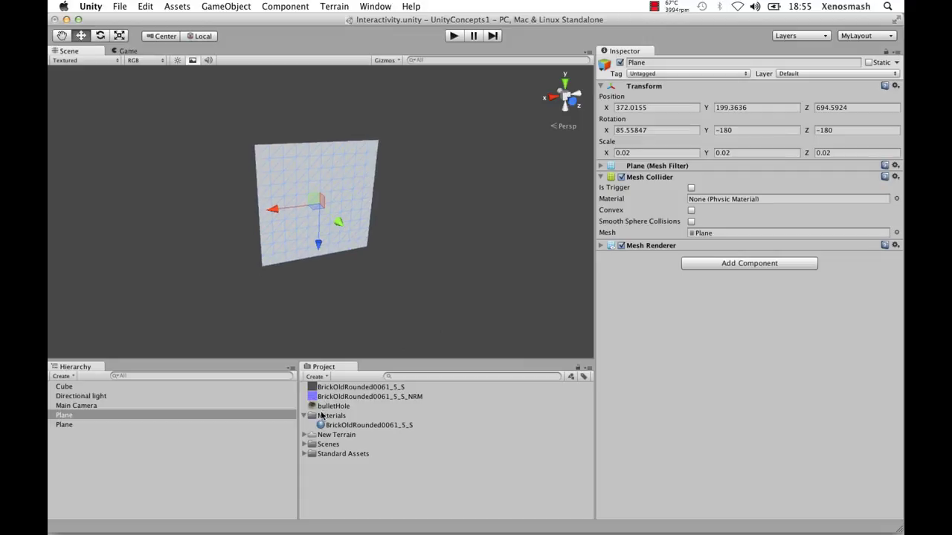
pyautogui.moveTo(331, 409); pyautogui.dragTo(361, 223)
pyautogui.click(322, 258)
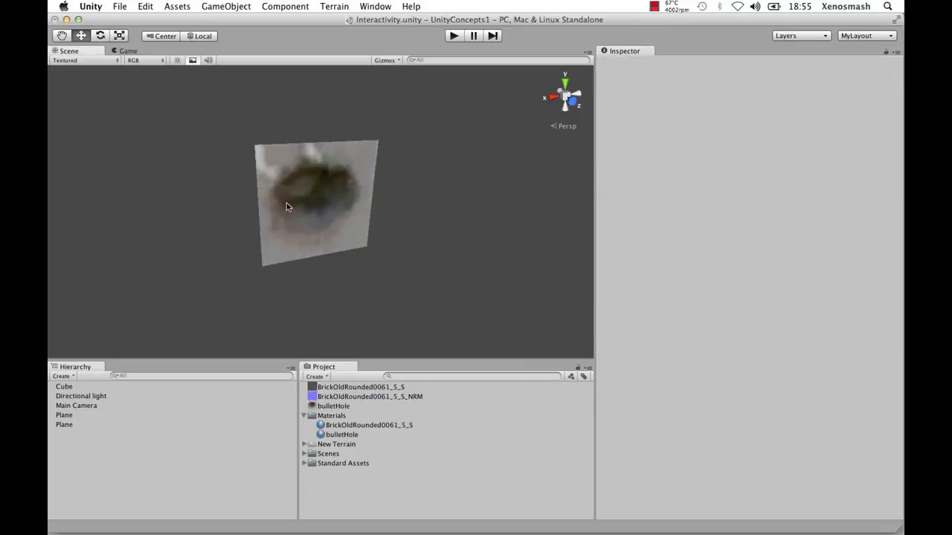
# Change the shader of the small upright plane's bulletHole material to Transparent/Diffuse and check the bullet hole at different distances.
pyautogui.click(286, 202)
pyautogui.keyDown('alt'); pyautogui.moveTo(344, 281); pyautogui.dragTo(441, 290); pyautogui.keyUp('alt')
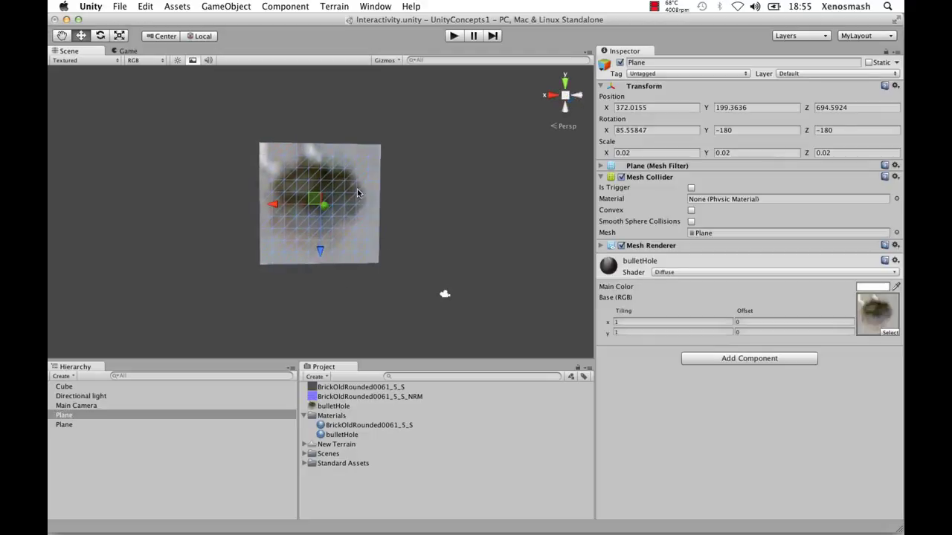
pyautogui.moveTo(357, 218); pyautogui.dragTo(383, 216, button='middle')
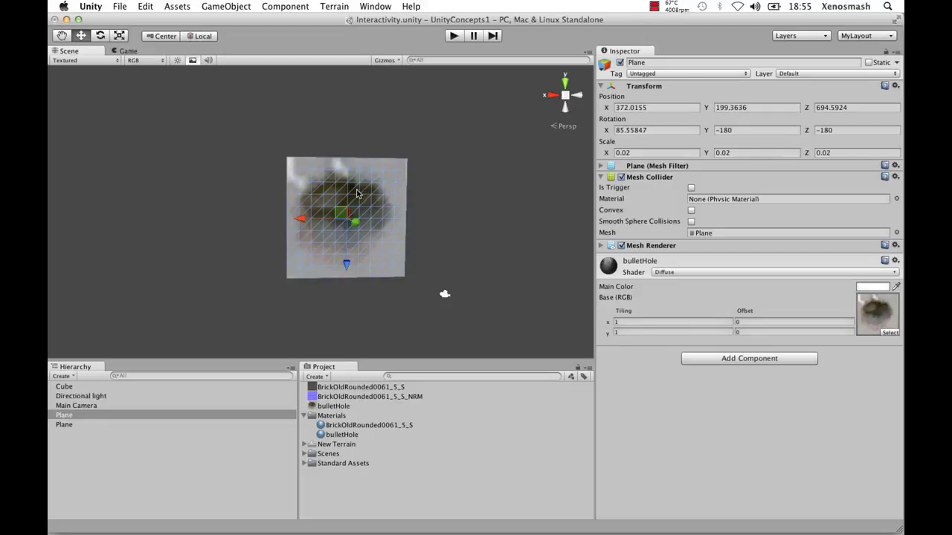
pyautogui.click(678, 273)
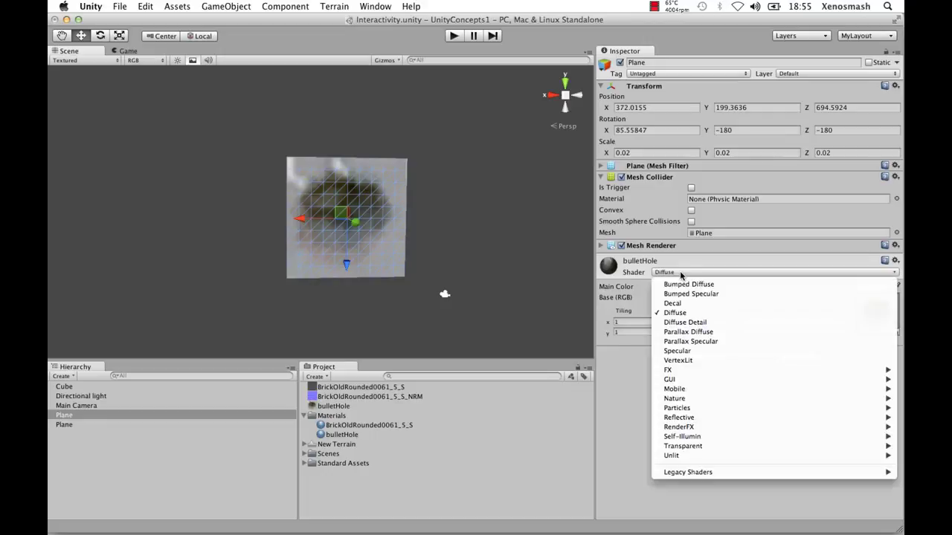
pyautogui.moveTo(719, 446)
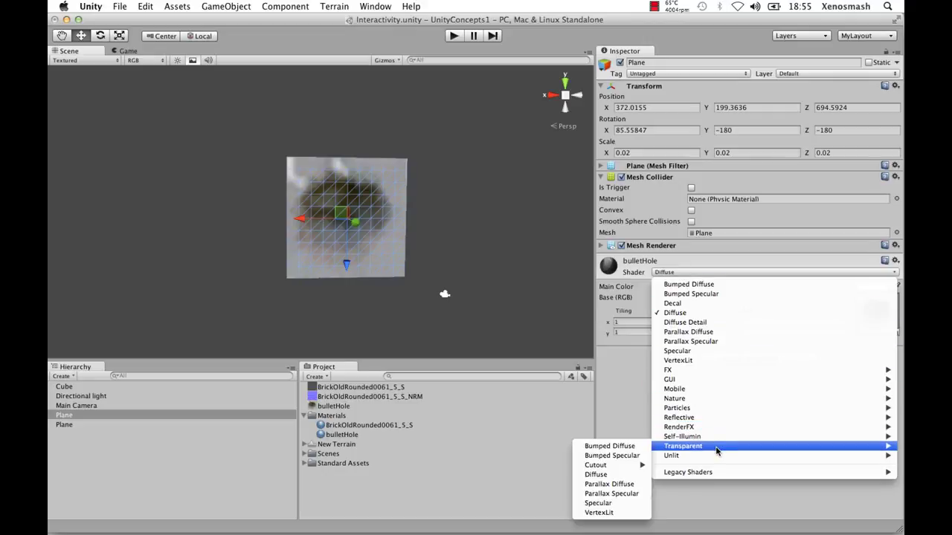
pyautogui.click(596, 475)
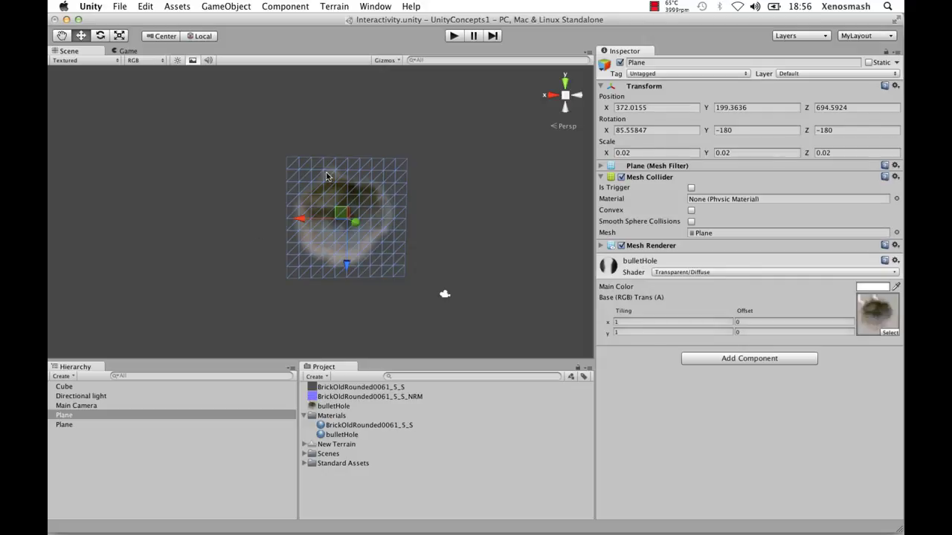
pyautogui.click(473, 265)
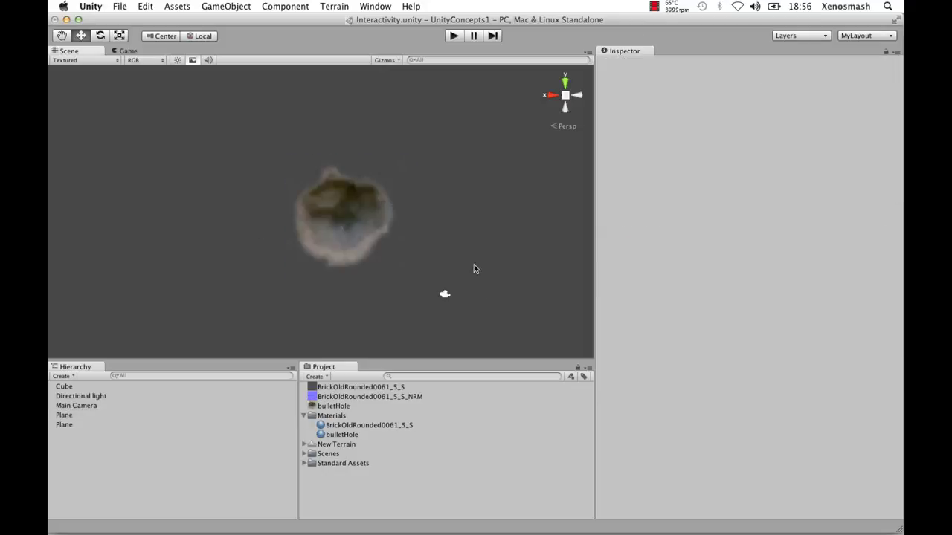
pyautogui.scroll(-10, 364, 207)
pyautogui.scroll(3, 364, 208)
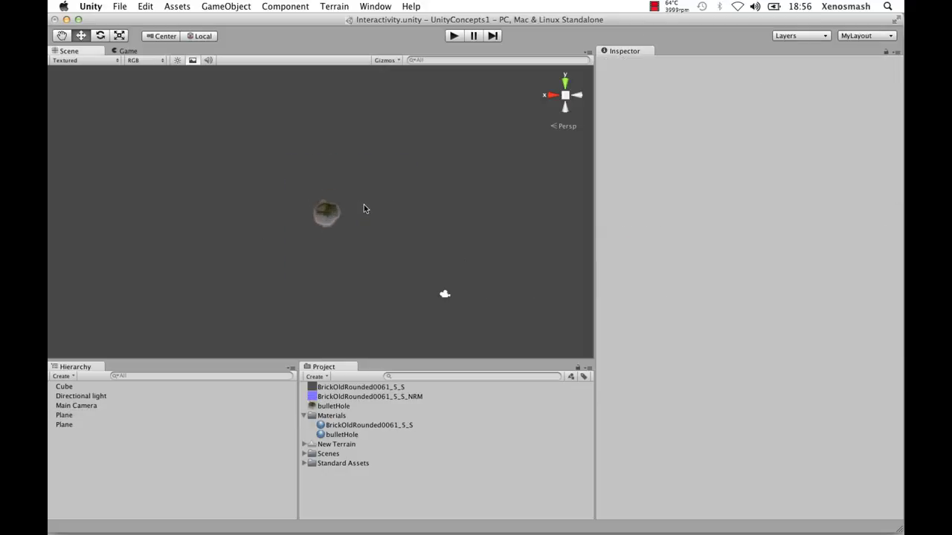
pyautogui.scroll(-8, 365, 208)
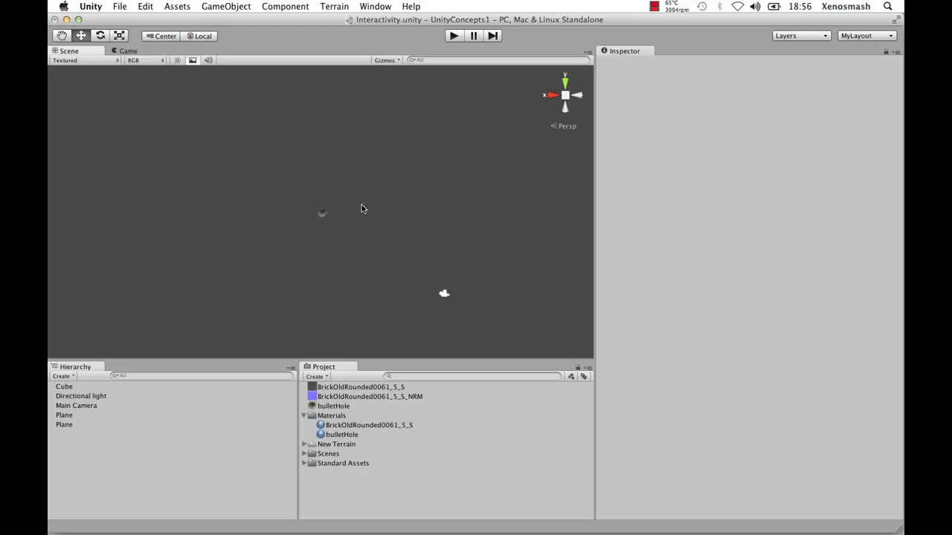
pyautogui.scroll(8, 362, 204)
pyautogui.scroll(-5, 360, 206)
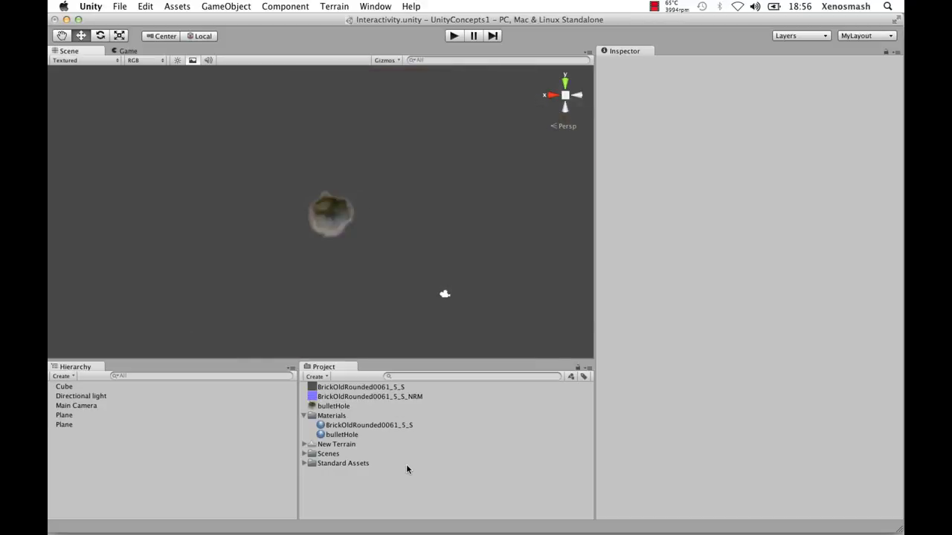
# Collapse the Materials folder, then frame the Cube and view it at an angle above the brick floor.
pyautogui.click(304, 415)
pyautogui.click(83, 386)
pyautogui.scroll(-5, 328, 311)
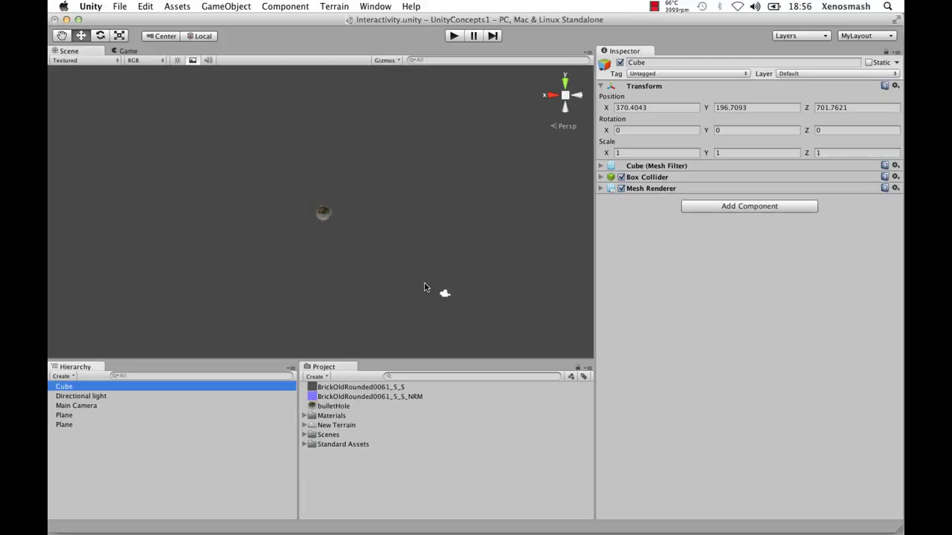
pyautogui.press('f')
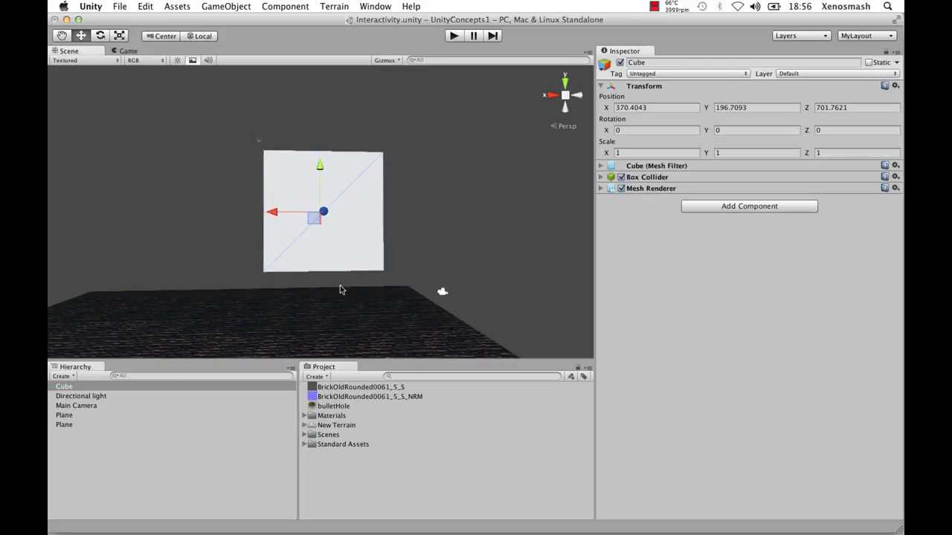
pyautogui.keyDown('alt'); pyautogui.moveTo(276, 307); pyautogui.dragTo(357, 350); pyautogui.keyUp('alt')
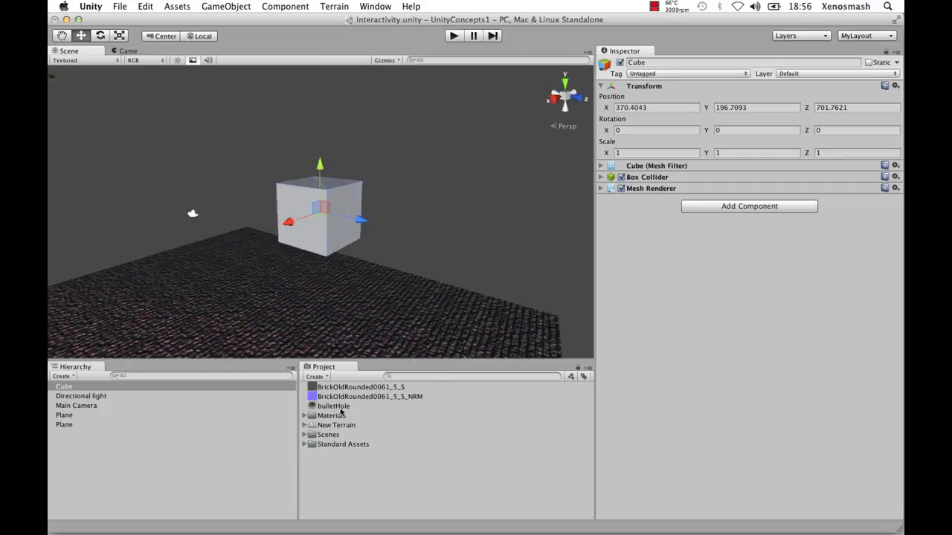
# Create a new material in the project and name it Green.
pyautogui.rightClick(340, 471)
pyautogui.moveTo(406, 358)
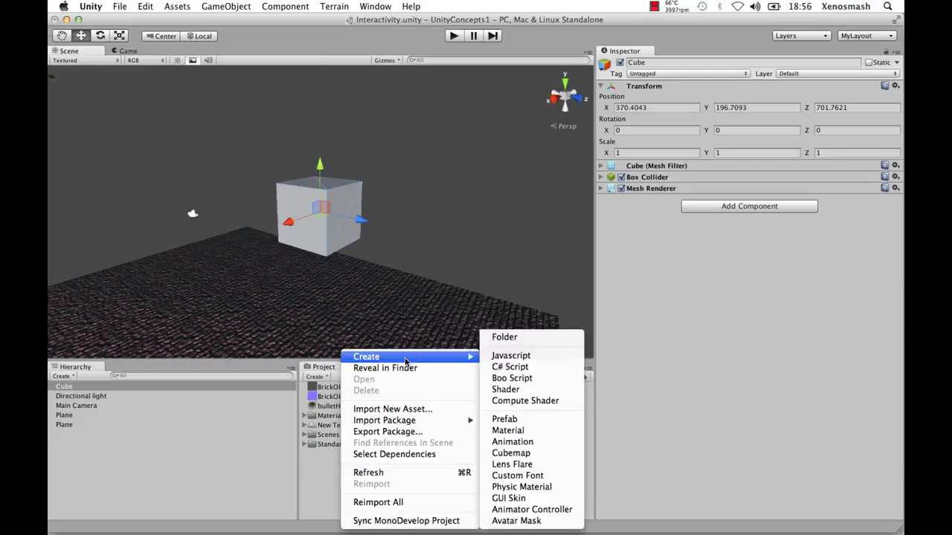
pyautogui.click(542, 431)
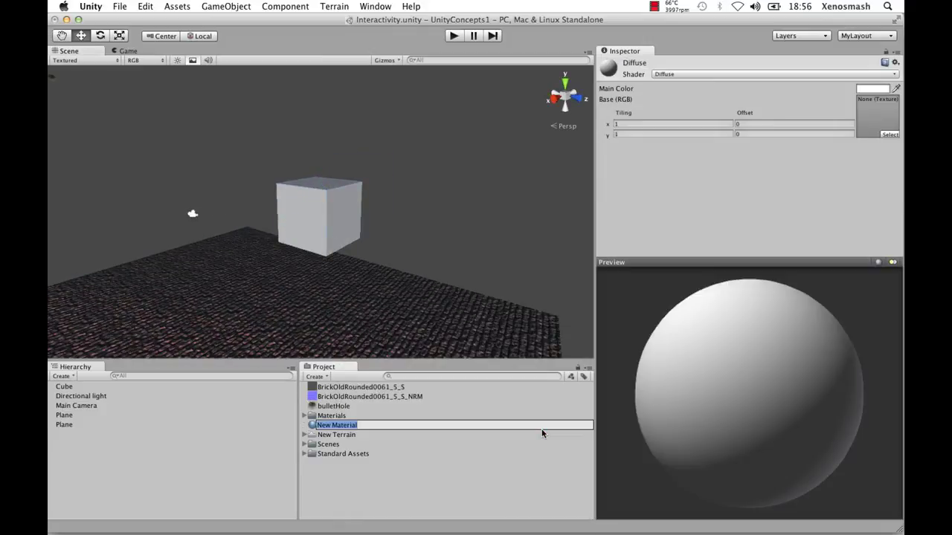
pyautogui.write('Green')
pyautogui.press('Return')
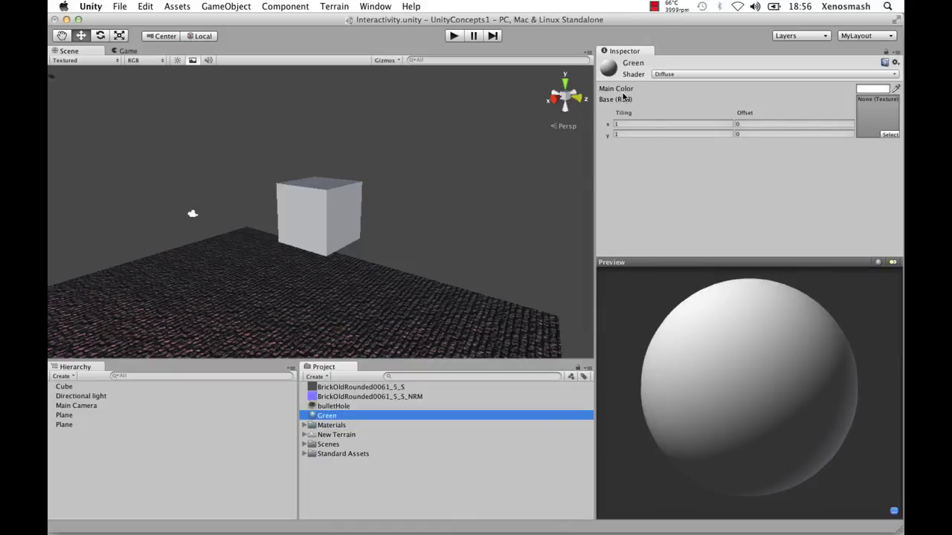
# Set the main color of the Green material to a dark yellowish green.
pyautogui.click(866, 89)
pyautogui.click(548, 202)
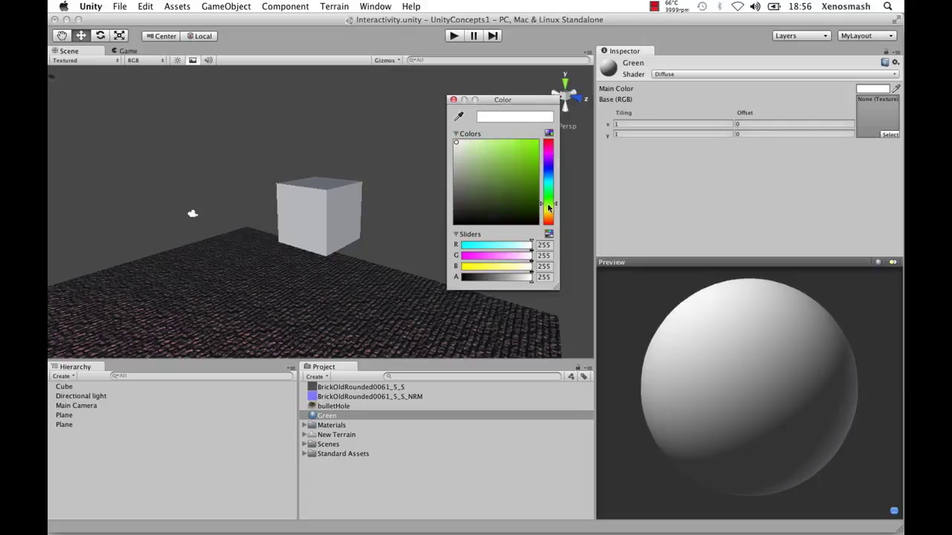
pyautogui.click(535, 176)
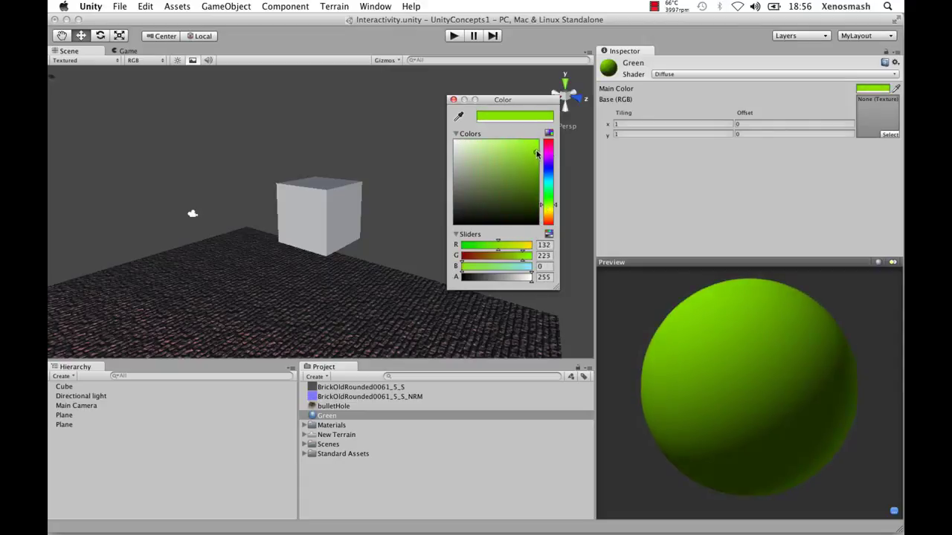
pyautogui.click(453, 99)
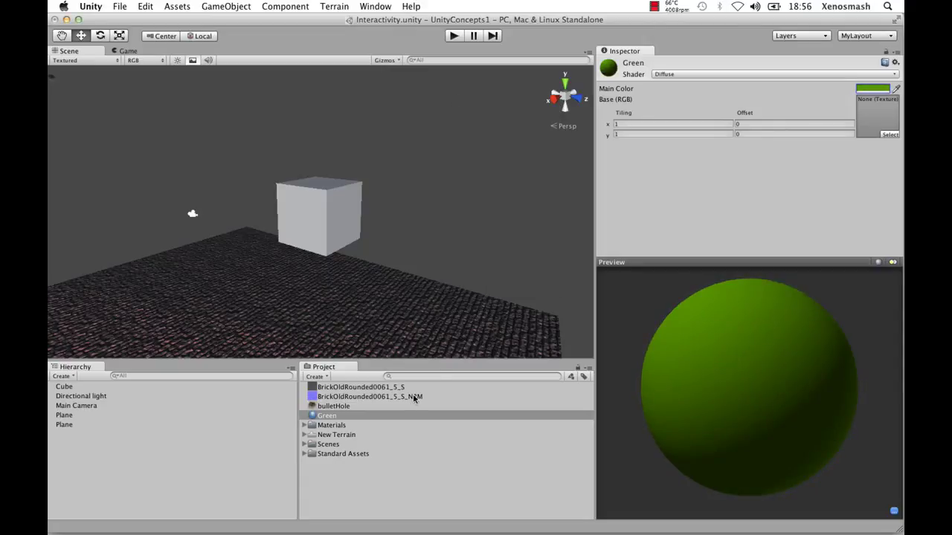
# Apply the Green material to the cube and view it together with the brick floor.
pyautogui.moveTo(332, 420); pyautogui.dragTo(328, 224)
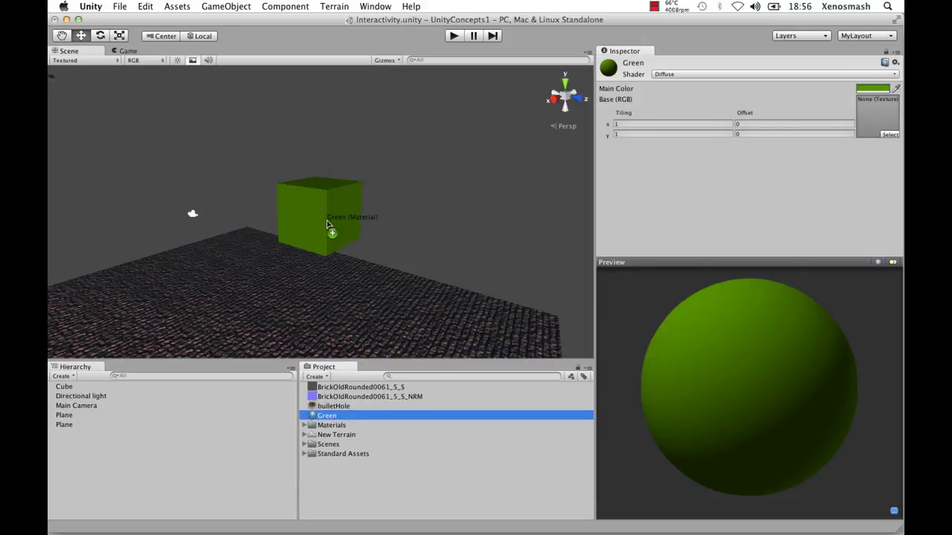
pyautogui.scroll(-3, 448, 260)
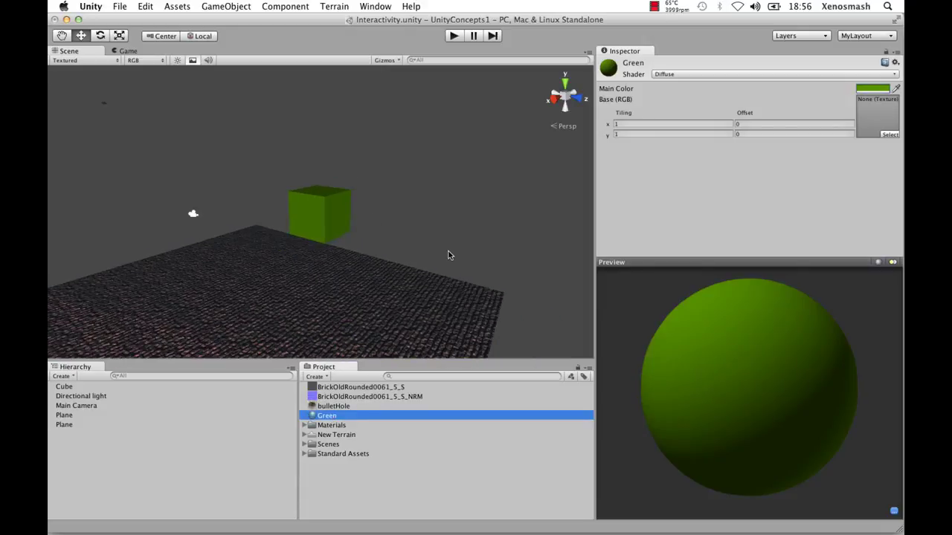
pyautogui.keyDown('alt'); pyautogui.moveTo(449, 255); pyautogui.dragTo(313, 238); pyautogui.keyUp('alt')
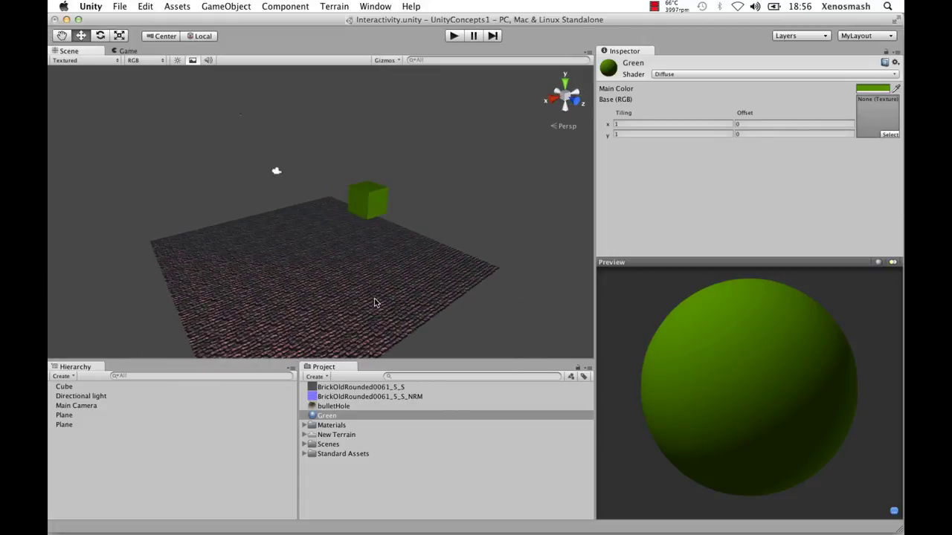
pyautogui.keyDown('alt'); pyautogui.moveTo(369, 295); pyautogui.dragTo(331, 261); pyautogui.keyUp('alt')
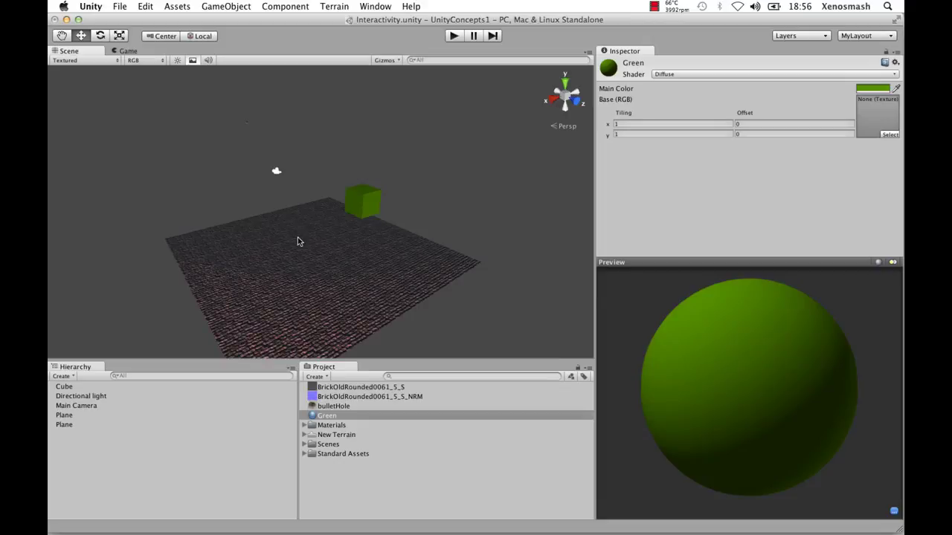